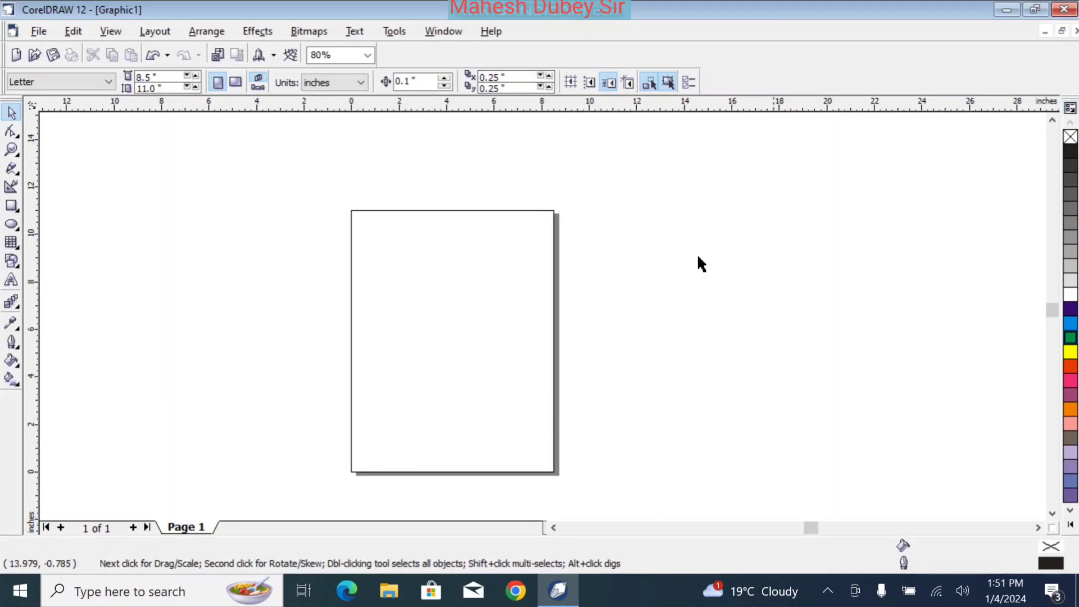
- Draw an ellipse about 2.48 by 2.59 inches in the page's upper left area and move it slightly lower
scroll(450, 249, "up", 3)
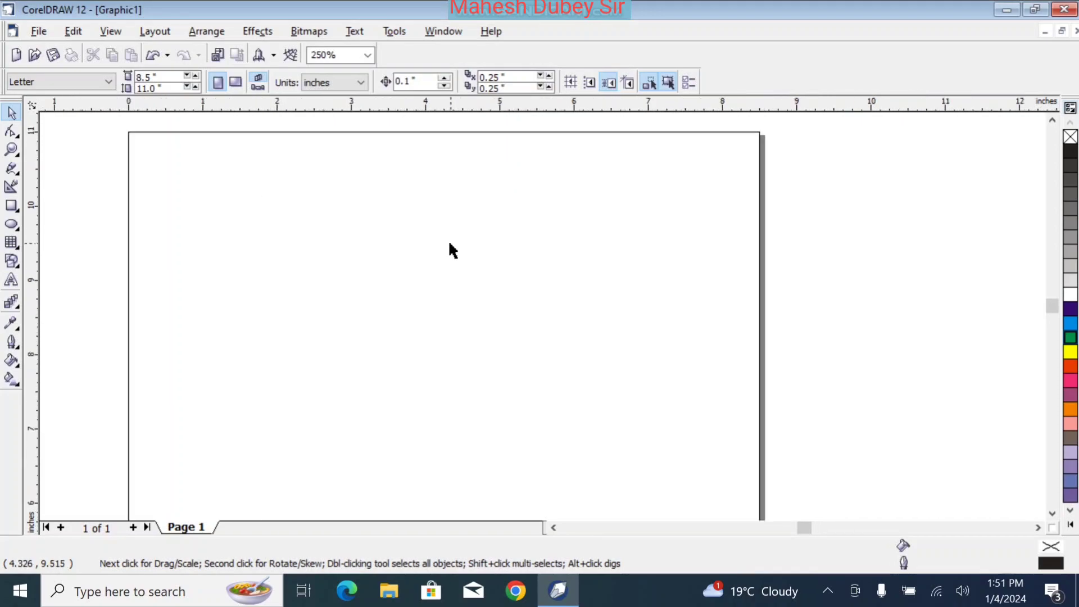
left_click(18, 225)
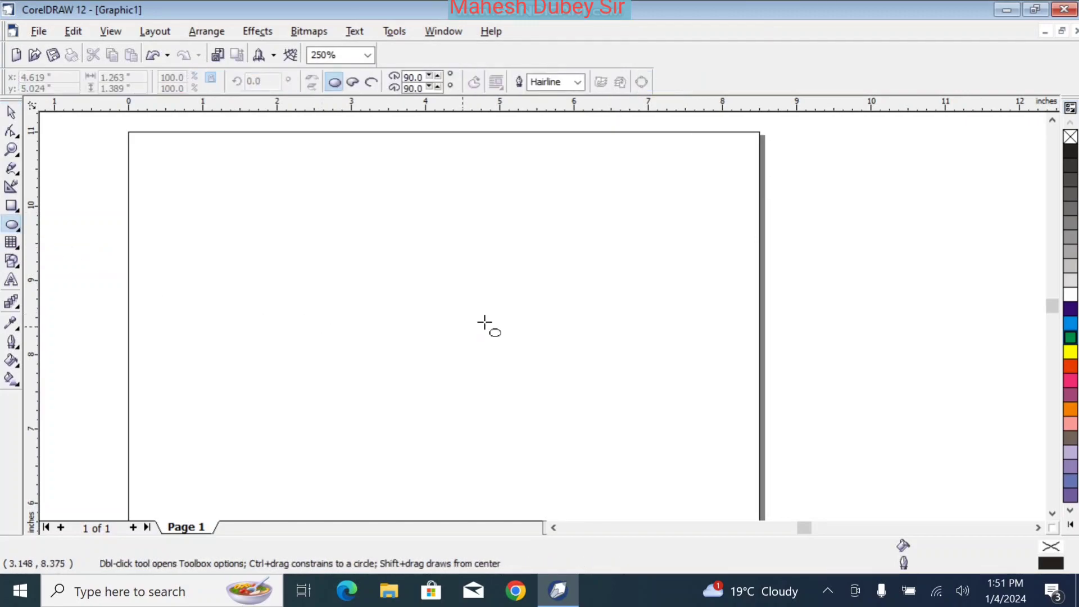
left_click_drag(298, 243, 386, 345)
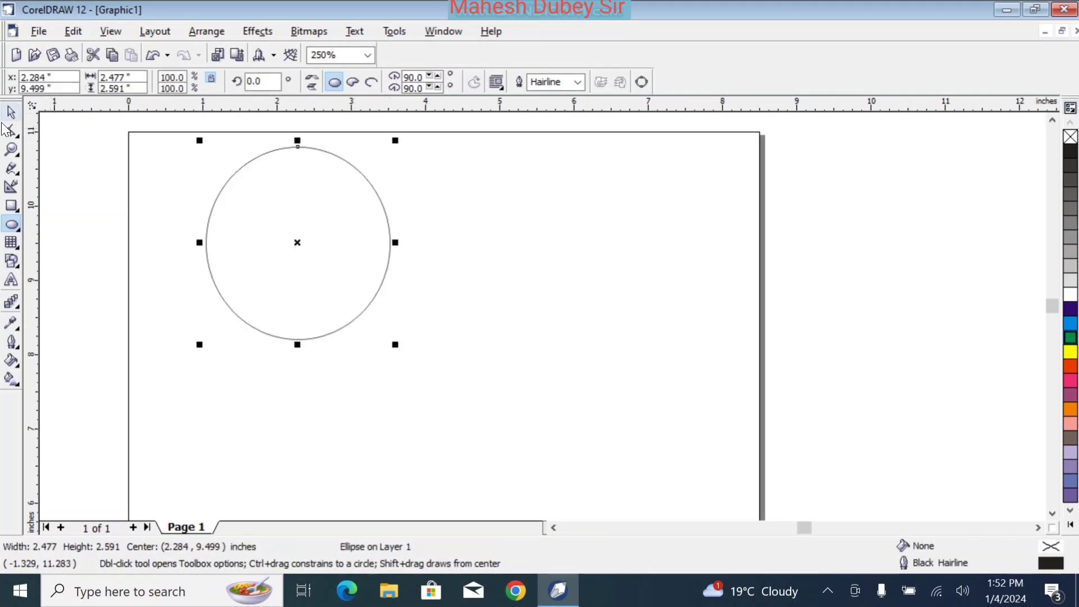
left_click(11, 112)
left_click_drag(315, 212, 319, 266)
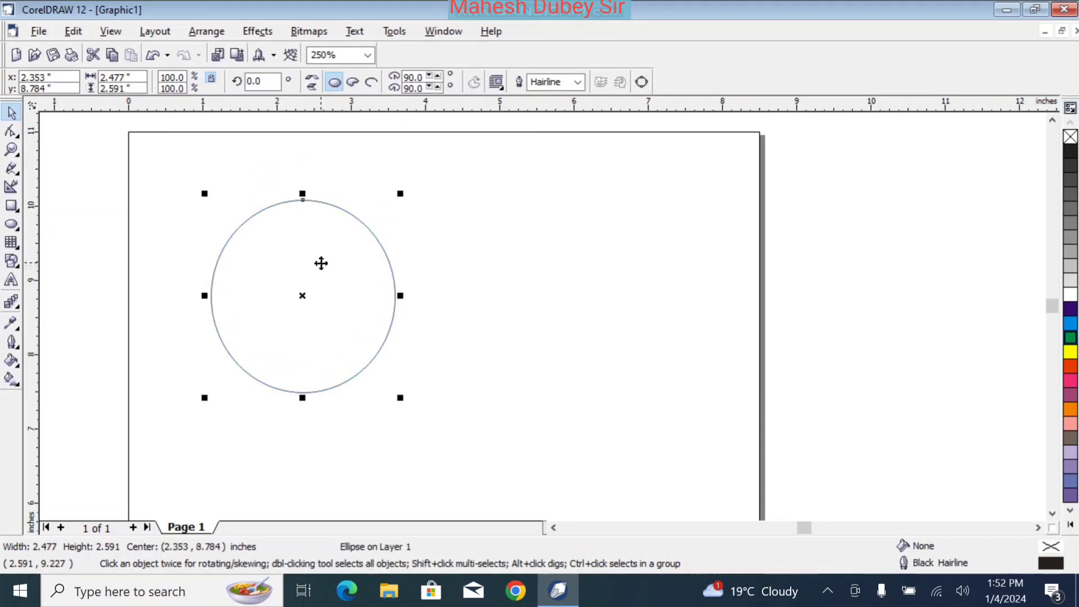
- Duplicate the ellipse and move the copy to the right so that the two overlap by about half
left_click(73, 32)
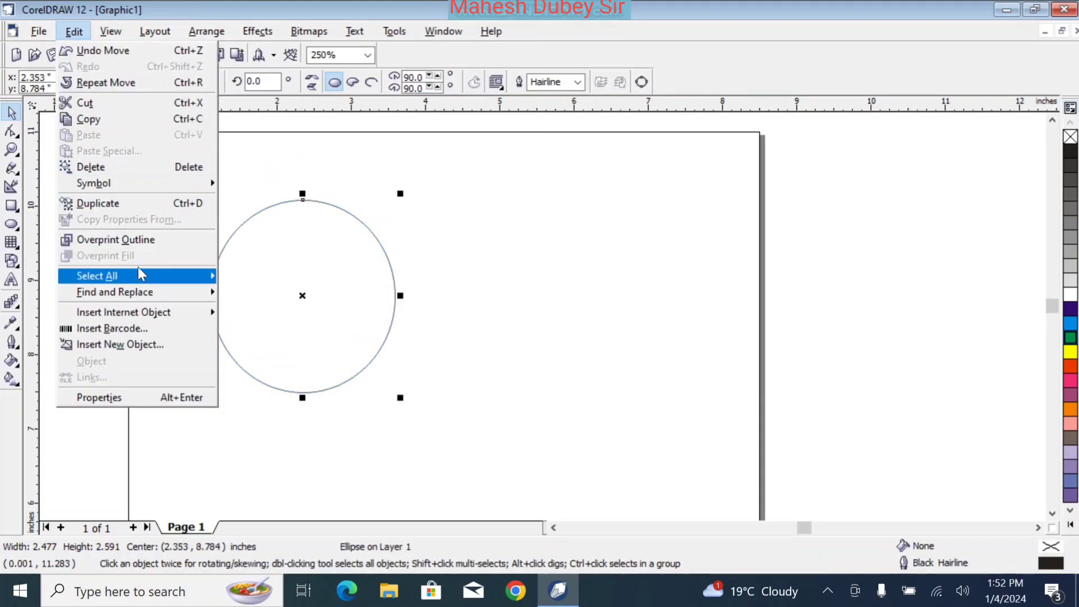
left_click(139, 203)
left_click_drag(336, 251, 414, 275)
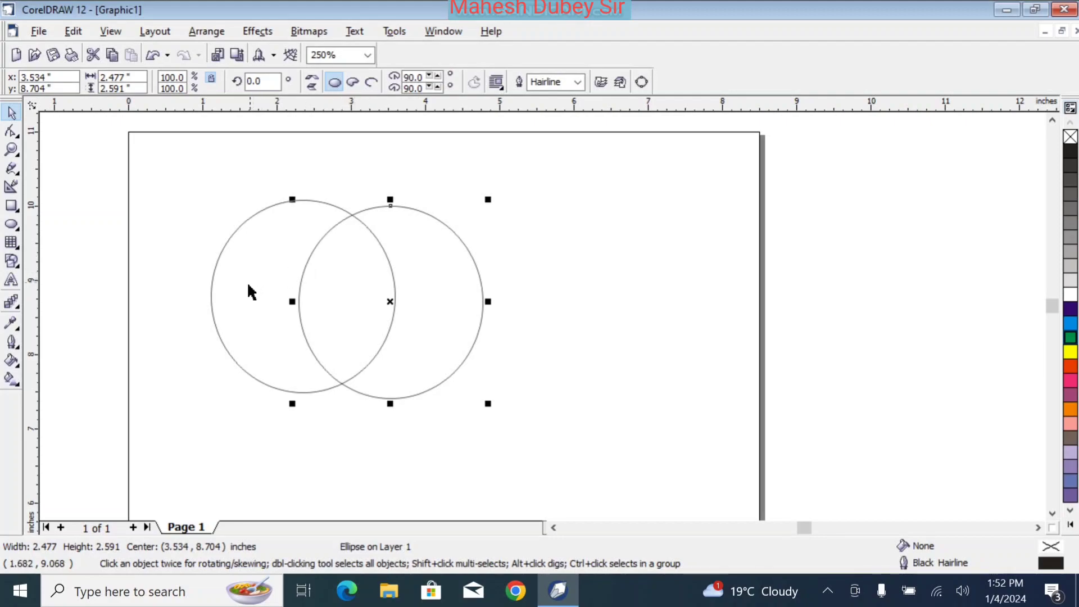
- Weld the two overlapping ellipses into one apple outline and narrow it to about 2.86 inches wide
left_click(217, 280, "shift")
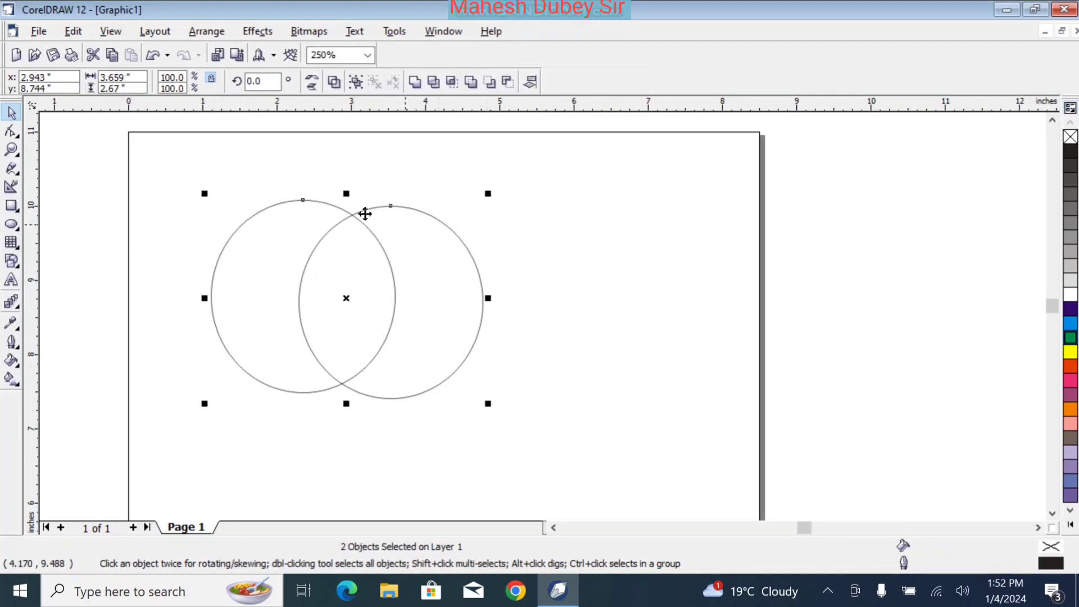
left_click(415, 82)
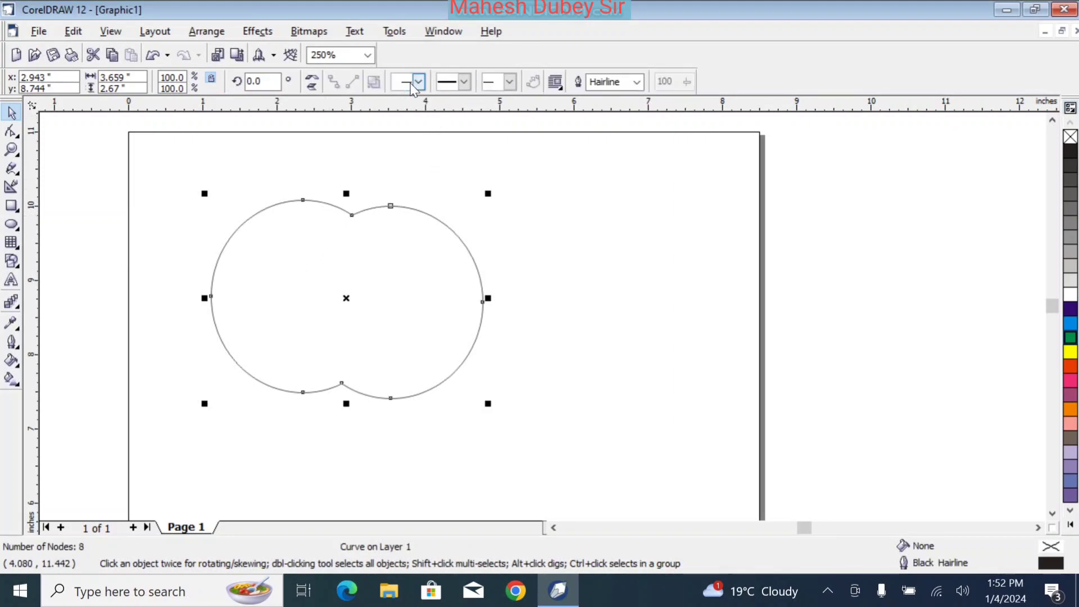
left_click_drag(485, 298, 442, 296)
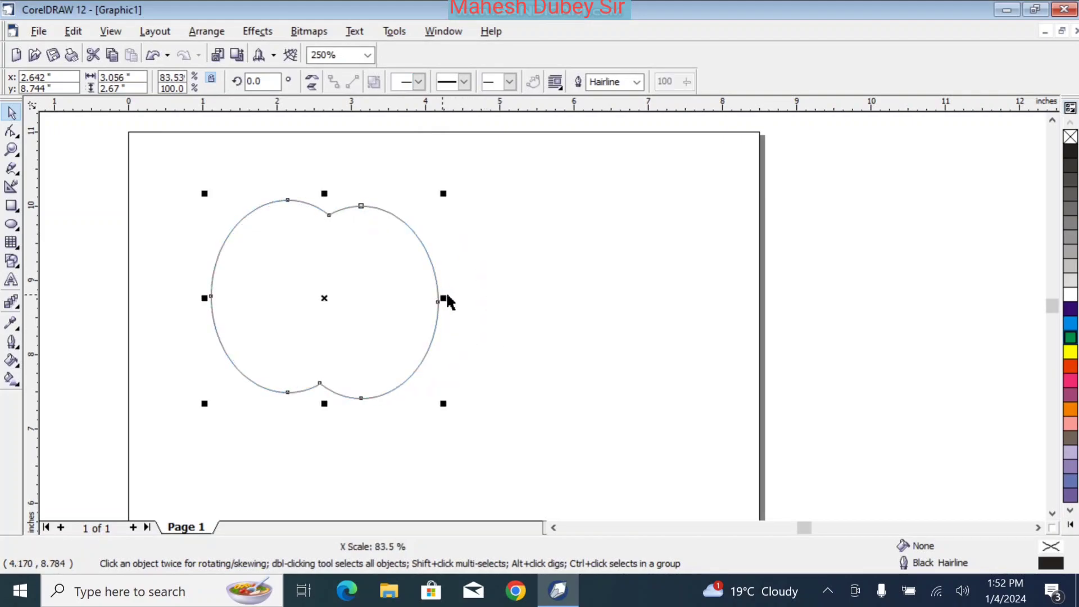
left_click(420, 298)
left_click(435, 278)
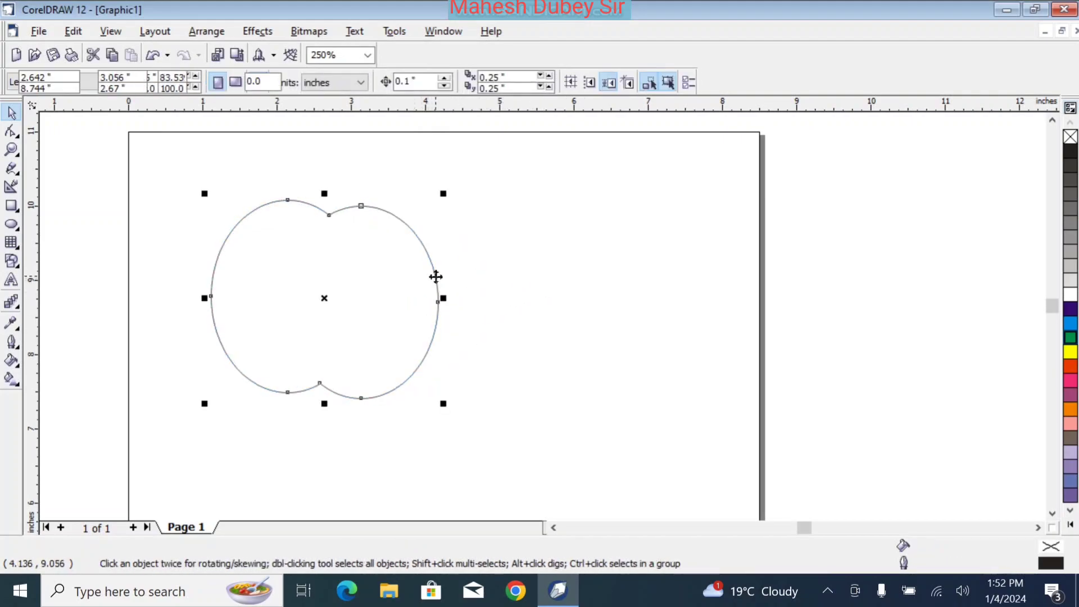
left_click_drag(441, 296, 439, 267)
left_click(450, 282)
left_click(568, 289)
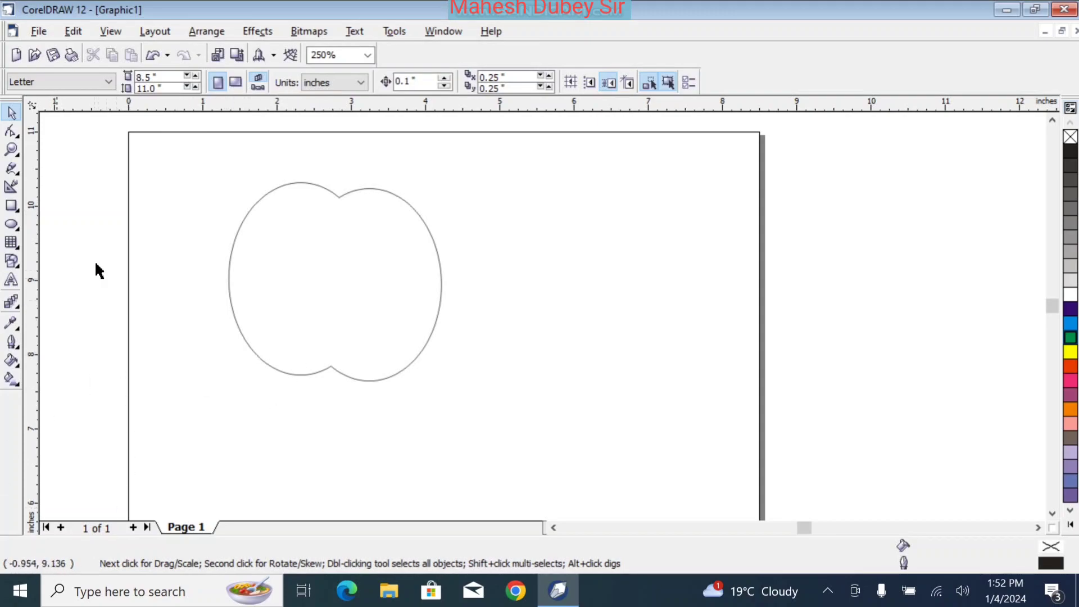
- Try to smooth the cusp node in the apple outline's top notch with the curve smoothness setting
left_click(11, 131)
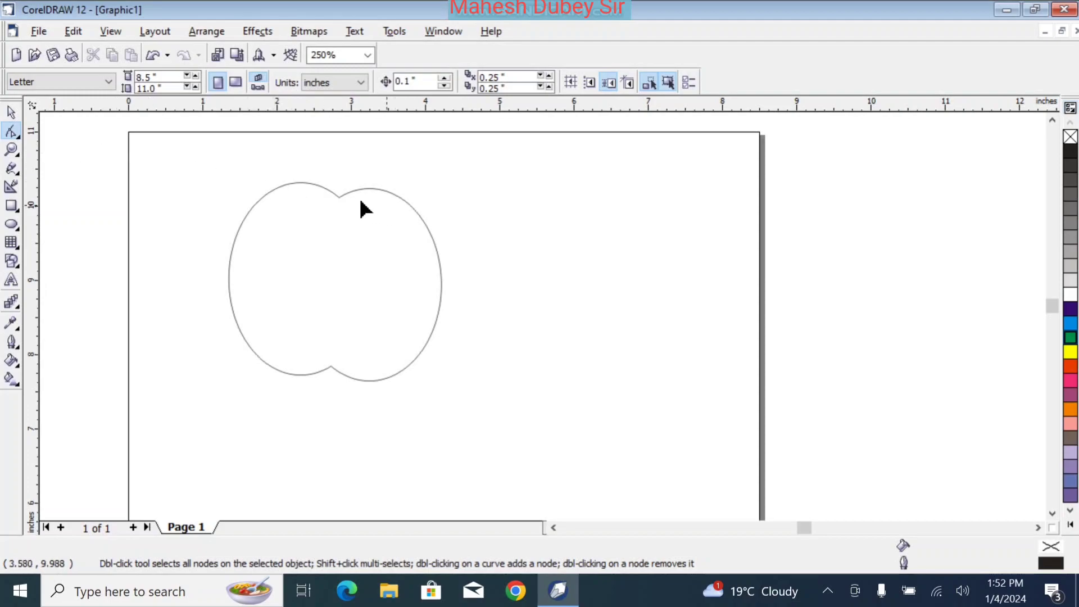
left_click(338, 199)
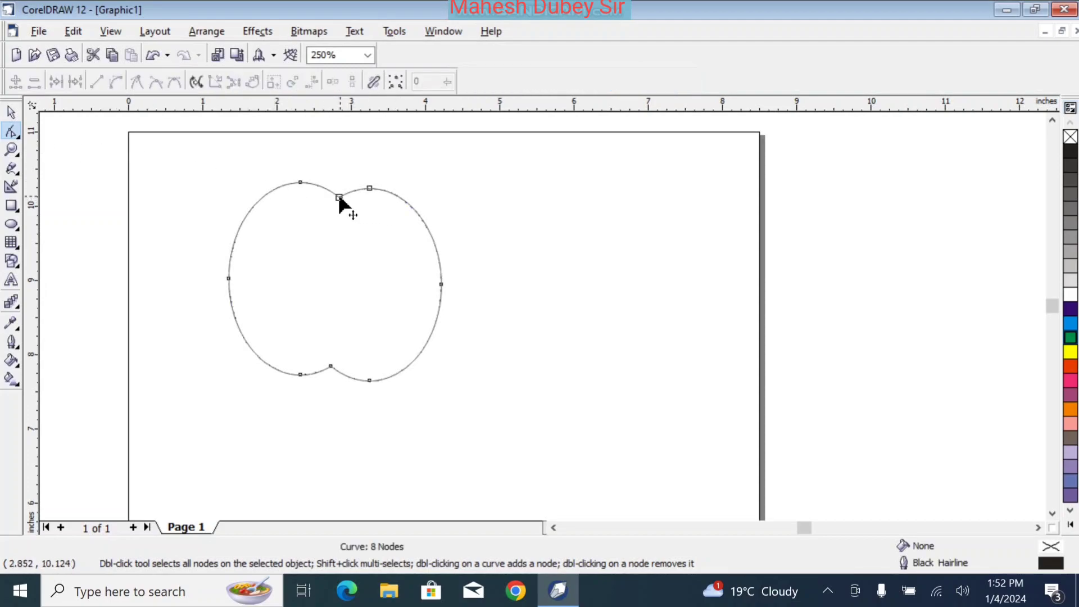
left_click(339, 198)
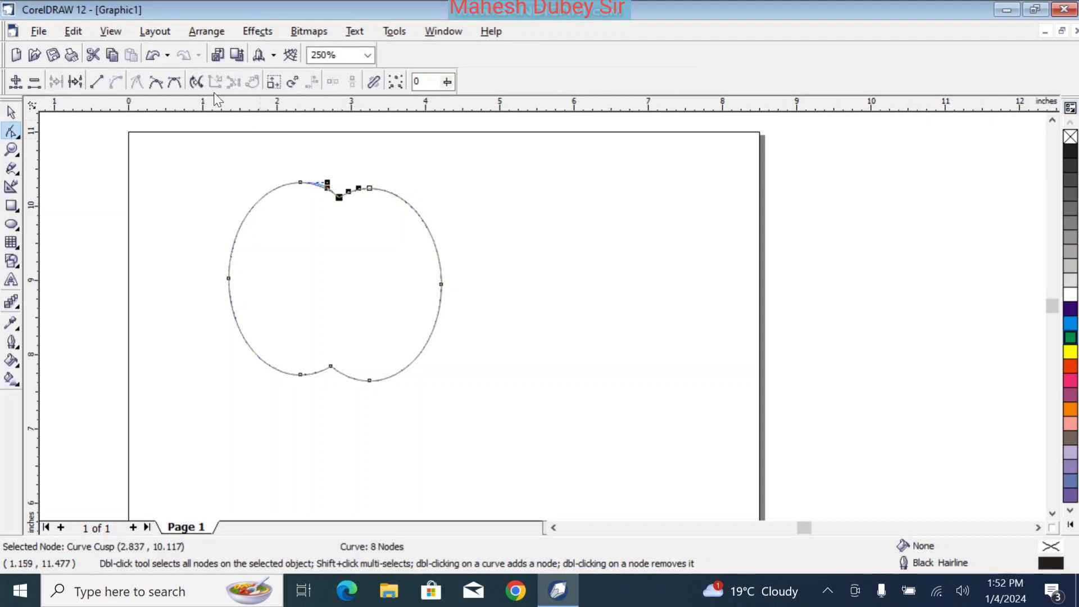
left_click(450, 82)
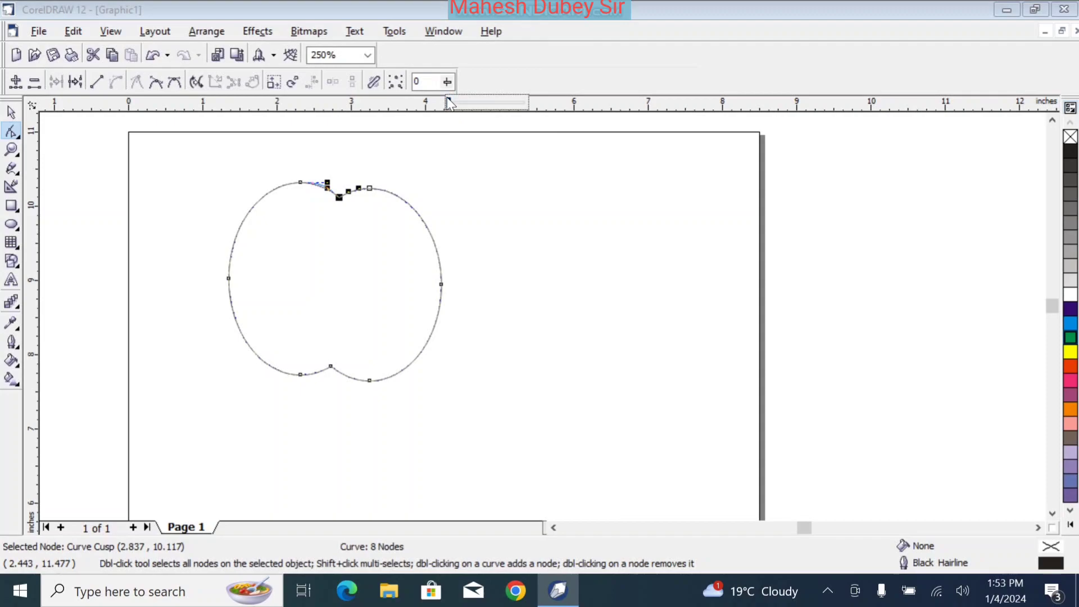
left_click_drag(447, 105, 458, 107)
left_click(12, 112)
left_click(425, 250)
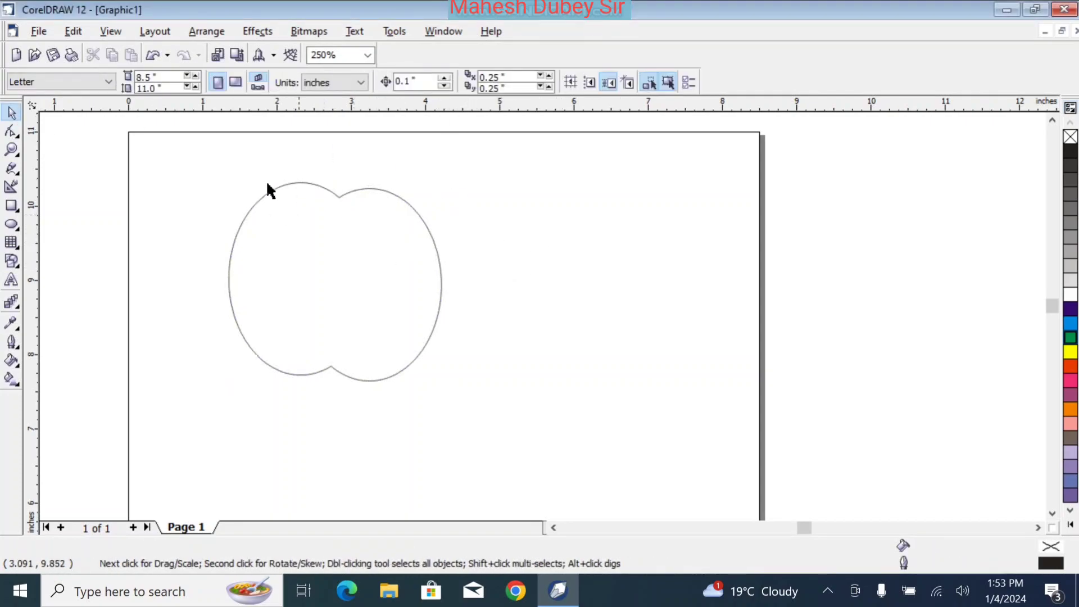
- Move the apple outline down and right so its center sits at about 3.49, 7.77 inches
left_click_drag(202, 164, 542, 426)
left_click_drag(335, 262, 415, 322)
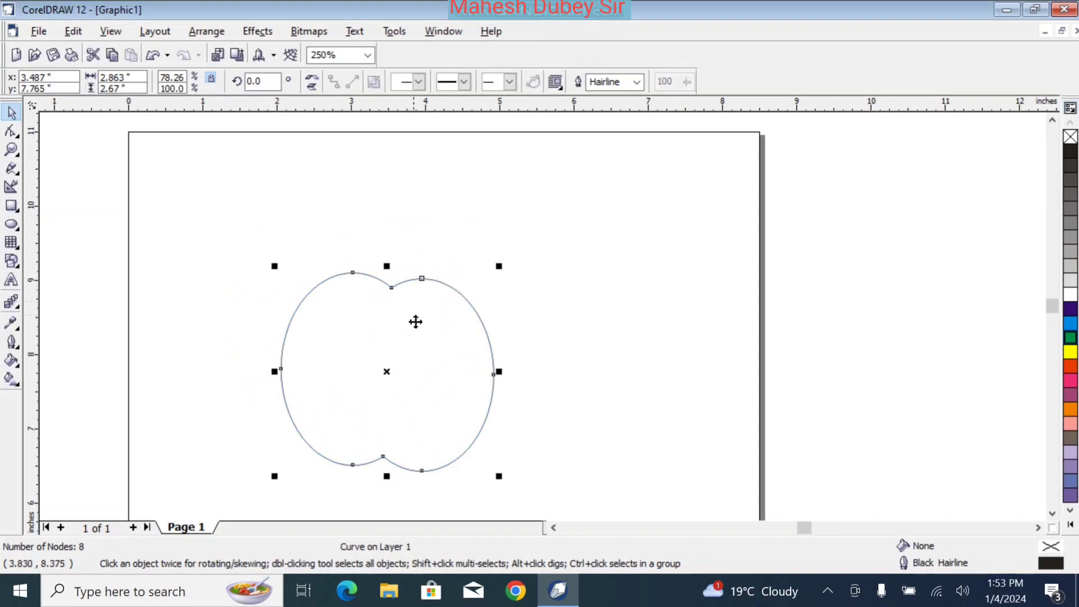
left_click(306, 208)
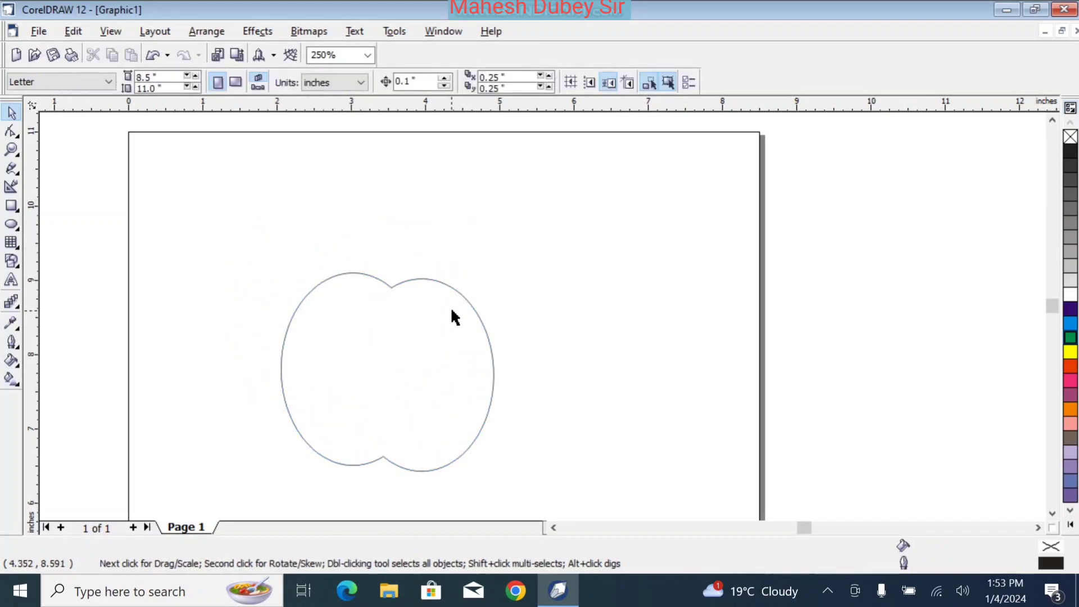
- Draw an ellipse about 1.35 by 1.49 inches above right of the apple and offset a duplicate to overlap it
left_click(12, 225)
left_click_drag(490, 191, 590, 304)
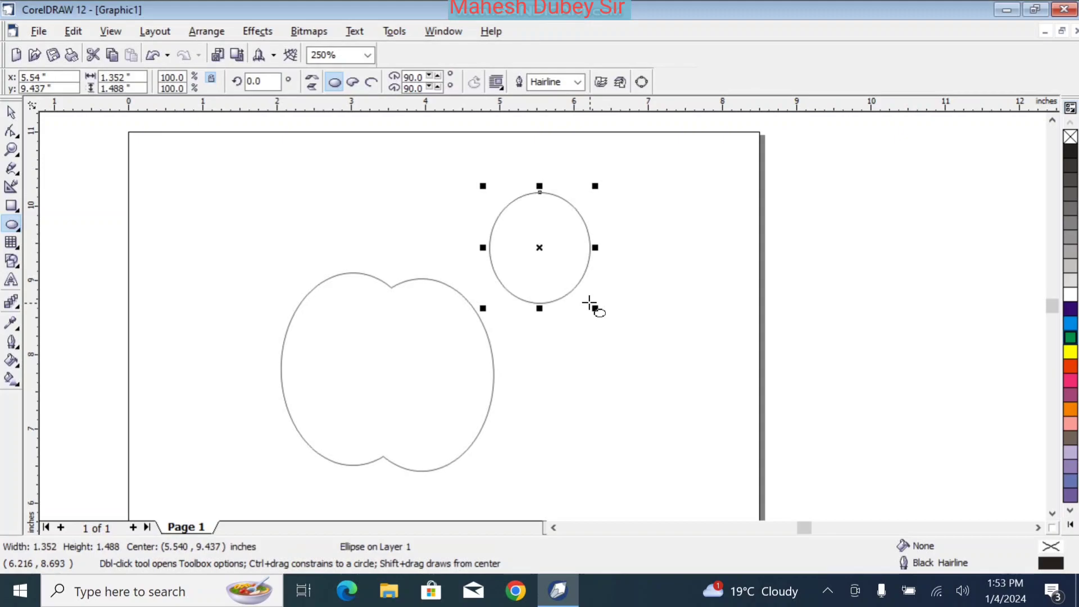
key("ctrl+d")
left_click_drag(591, 232, 629, 253)
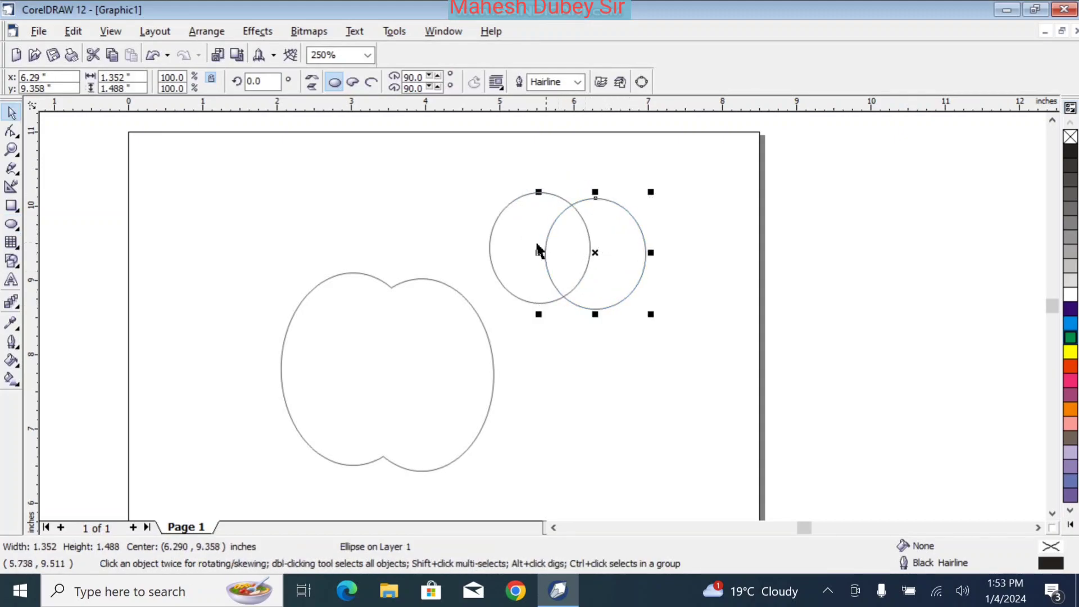
- Intersect the two small ellipses to create a leaf shape and delete both original ellipses
left_click(501, 245, "shift")
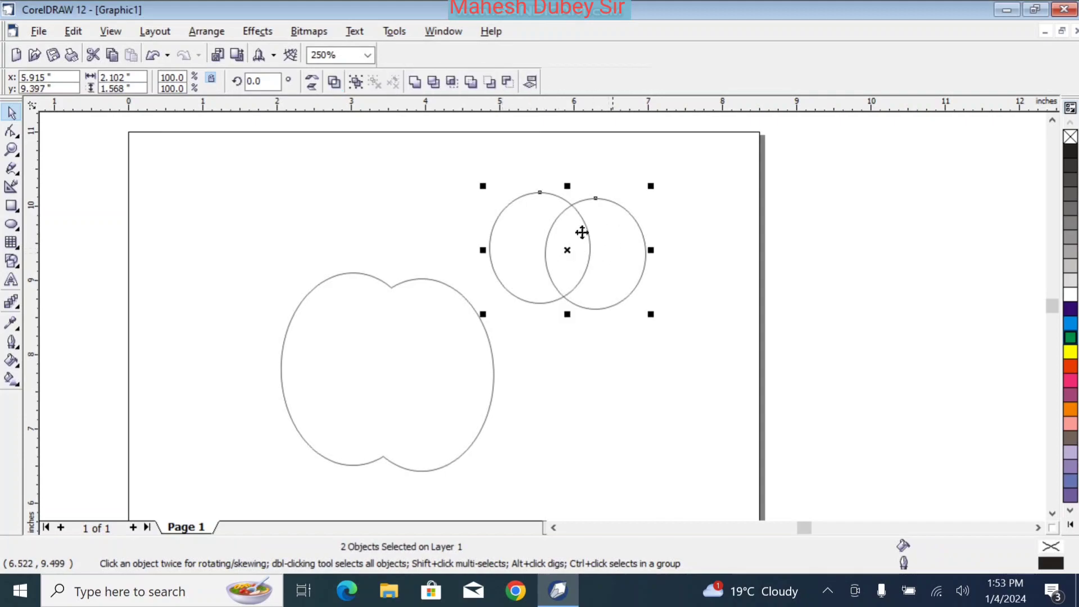
left_click(460, 87)
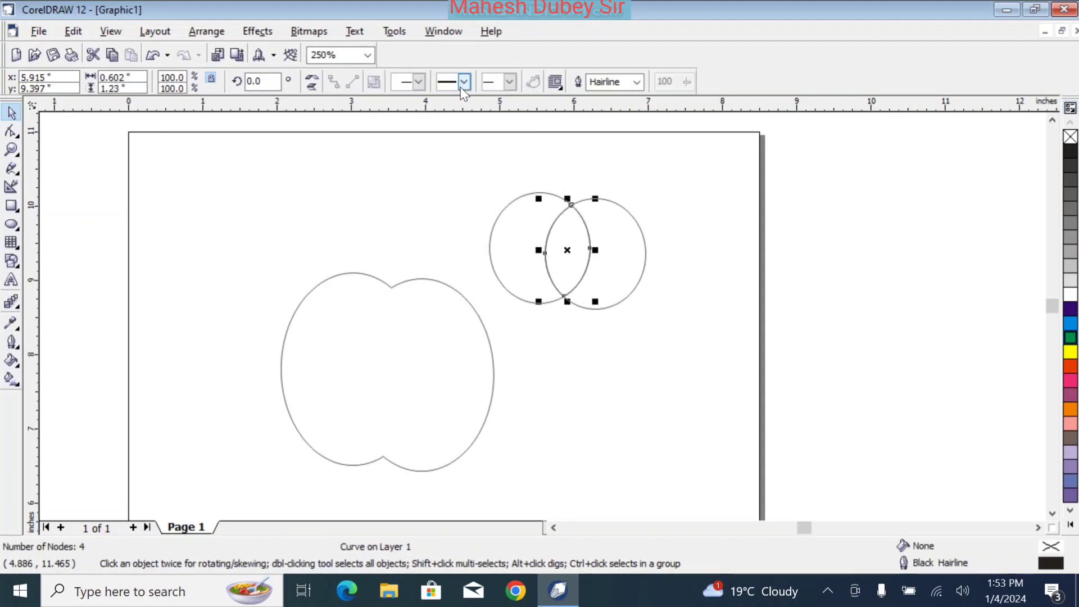
left_click(644, 261)
key("Delete")
left_click(511, 271)
key("Delete")
- Shrink the leaf shape to about half its width, roughly 0.3 inches, and reduce its height
left_click(563, 250)
left_click_drag(595, 247, 574, 248)
left_click_drag(557, 200, 557, 225)
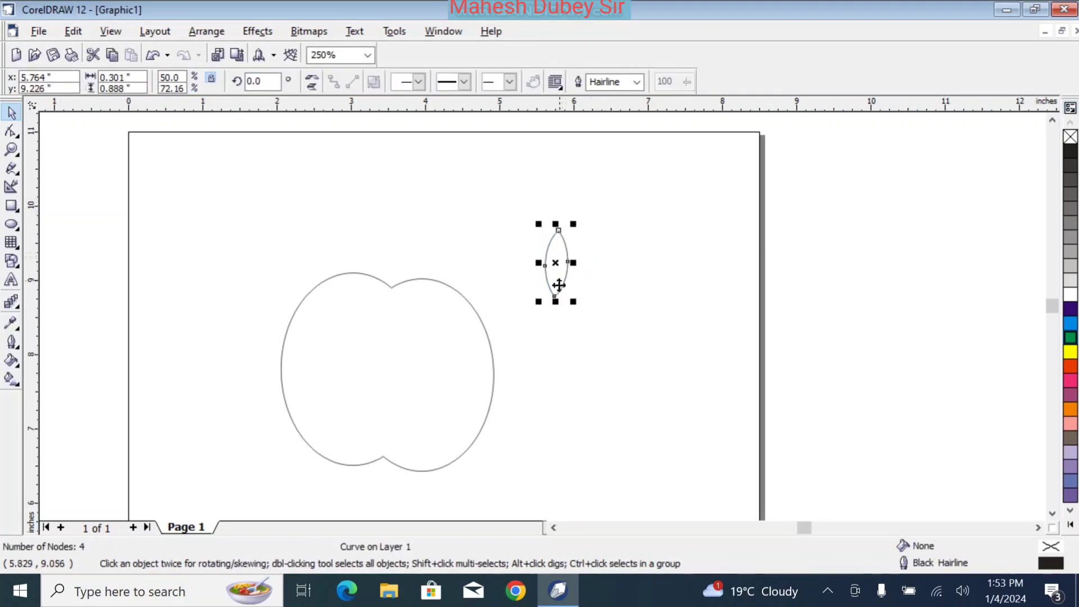
left_click_drag(556, 302, 555, 294)
- Place the leaf just above the apple's top notch and rotate it to about 343.7 degrees, leaning right
left_click_drag(560, 254, 416, 231)
left_click(397, 241)
left_click(404, 235)
left_click(458, 232)
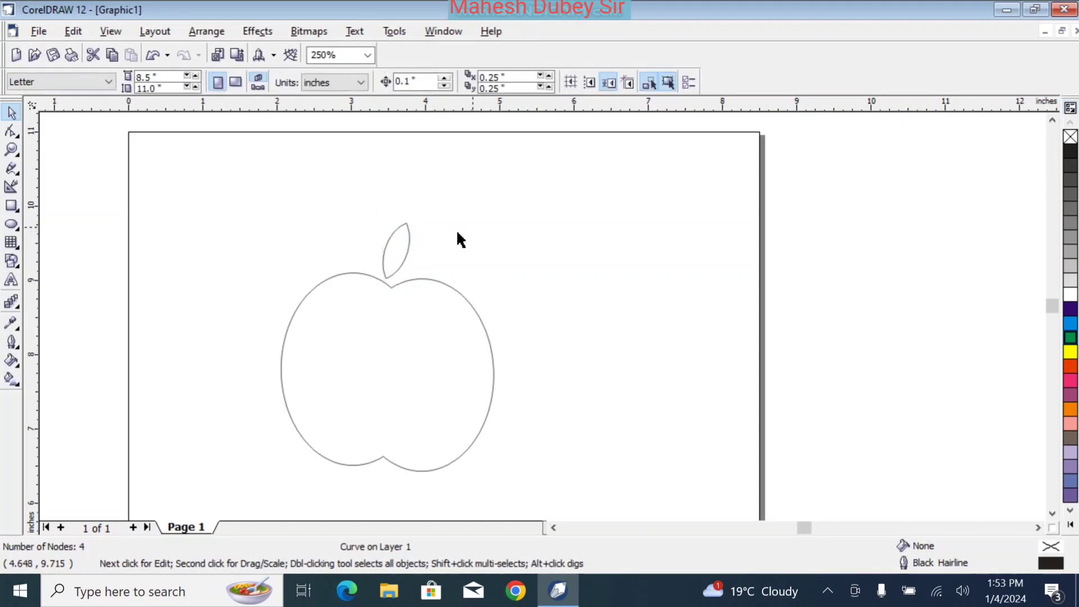
- Nudge the leaf 0.1 inch to the right so it sits centered over the apple's notch
left_click(400, 246)
left_click_drag(399, 246, 405, 247)
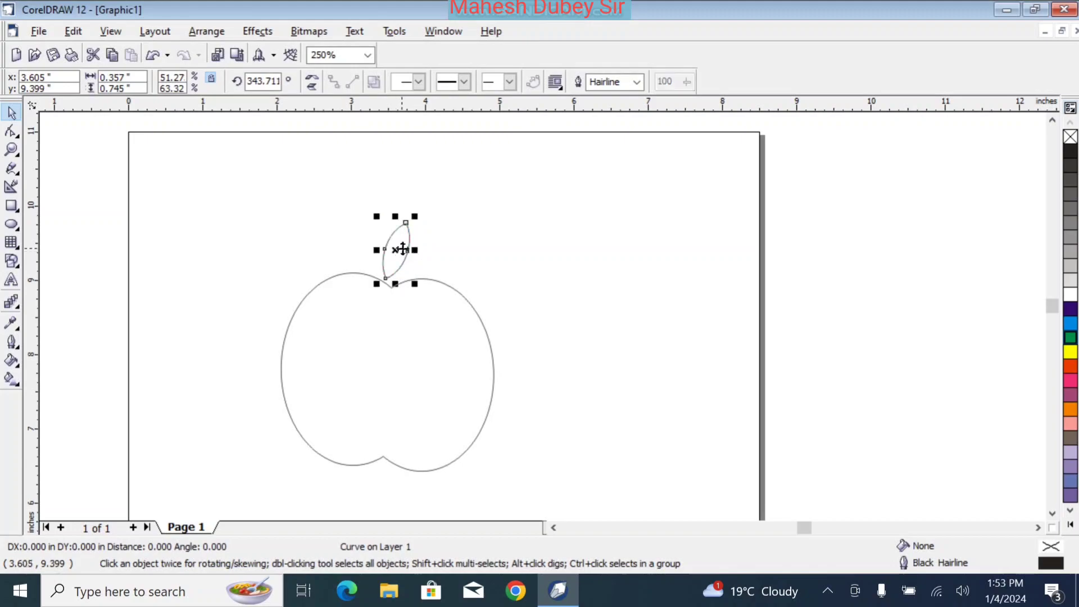
key("Down")
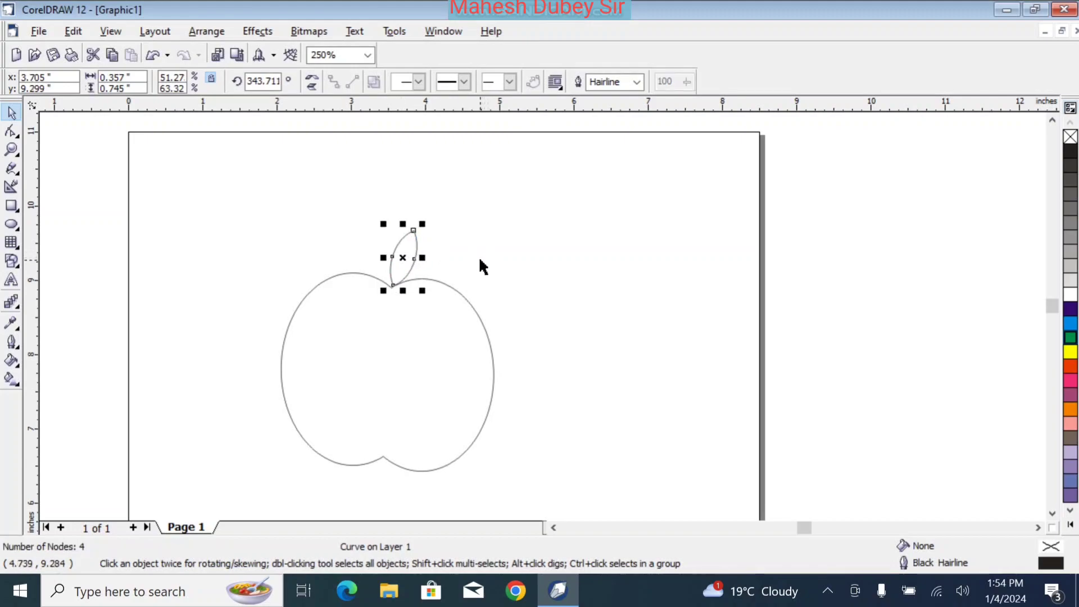
key("Up")
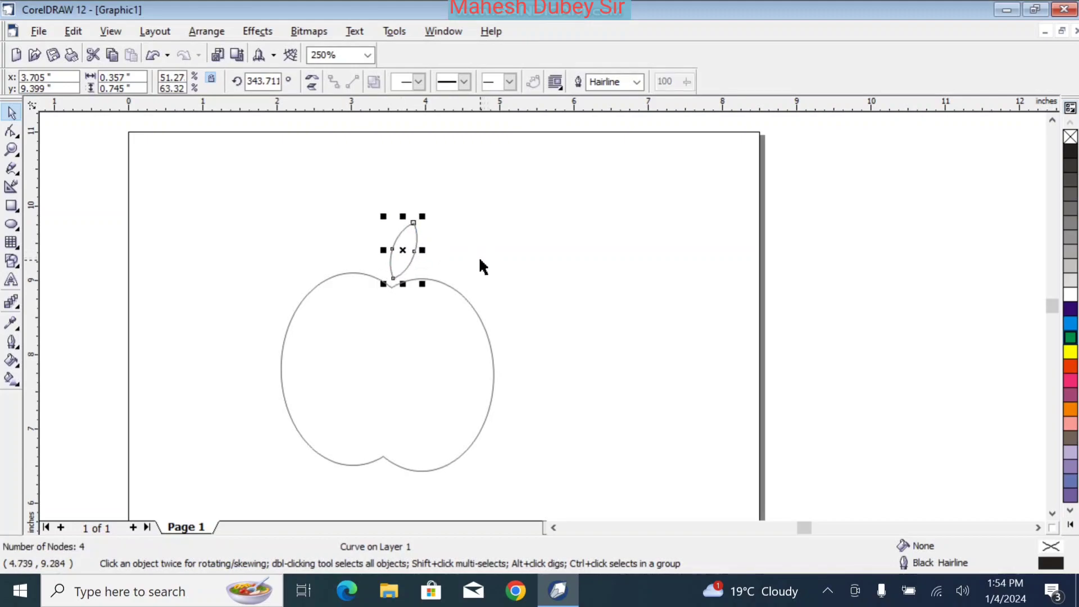
left_click(476, 260)
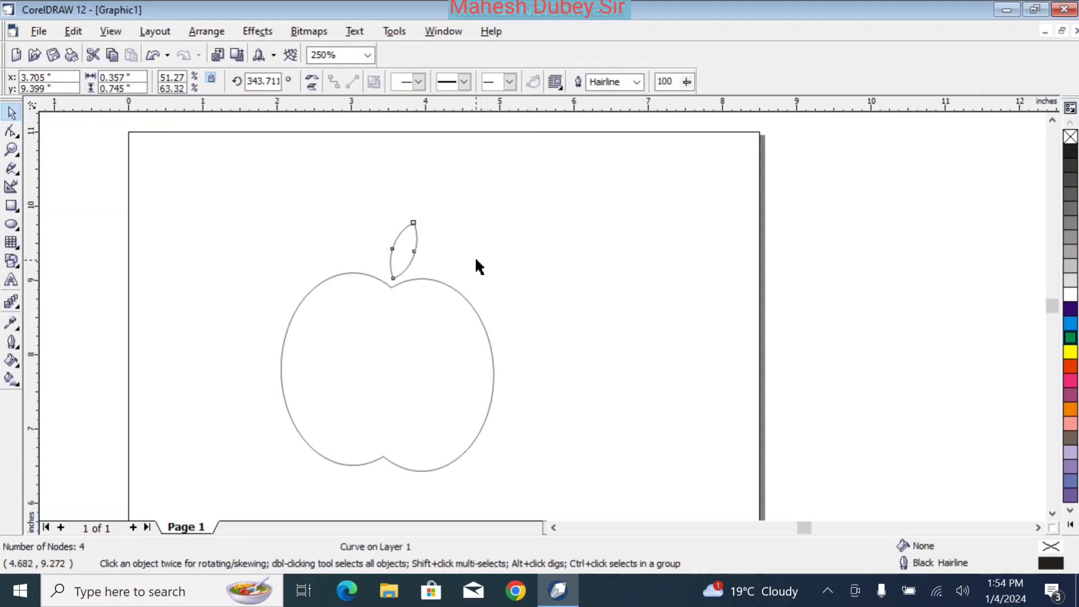
- Fill the apple body with 70% Black and set its outline color to 80% Black
left_click(452, 332)
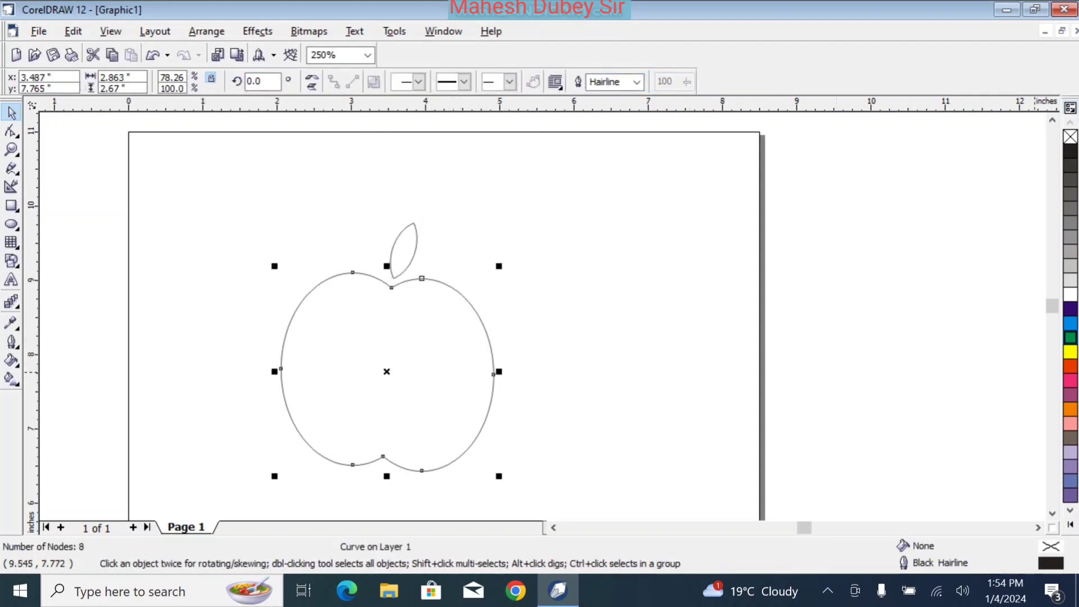
left_click(1071, 365)
left_click(1071, 351)
left_click(1071, 266)
left_click(1071, 222)
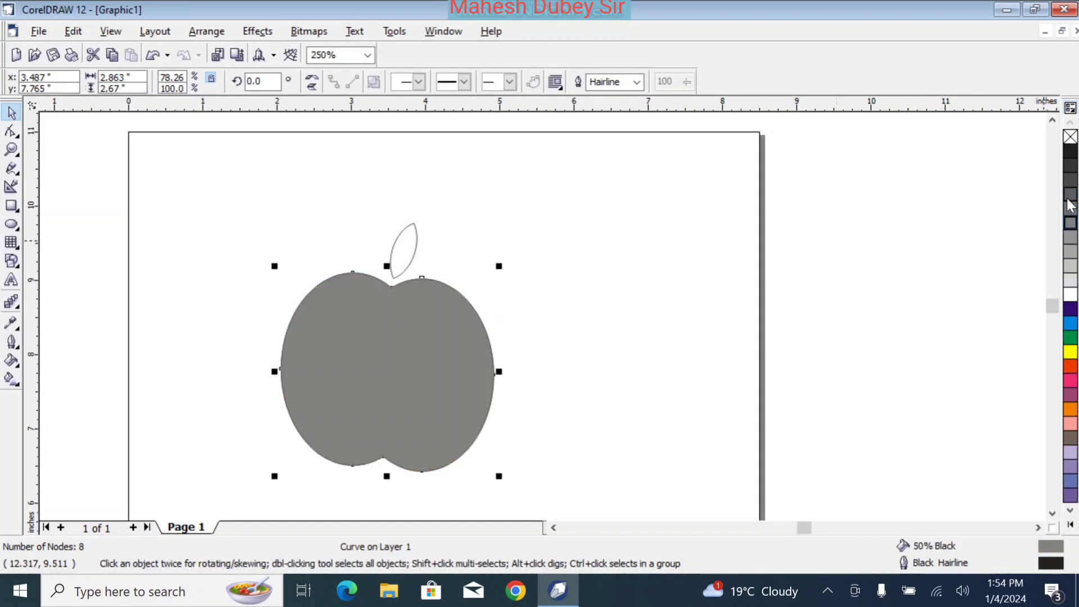
left_click(1071, 195)
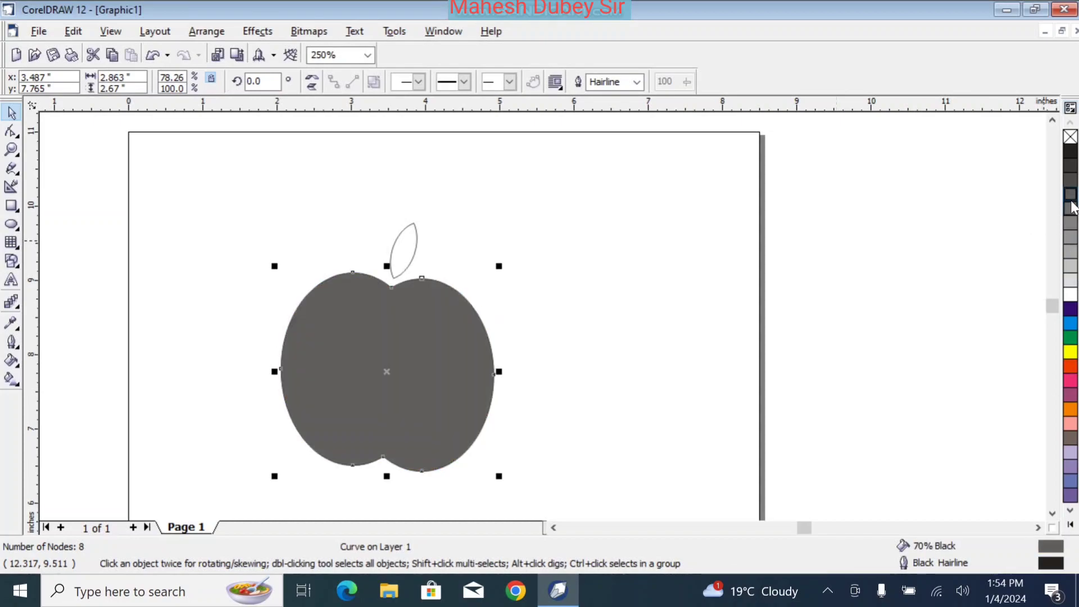
right_click(1071, 180)
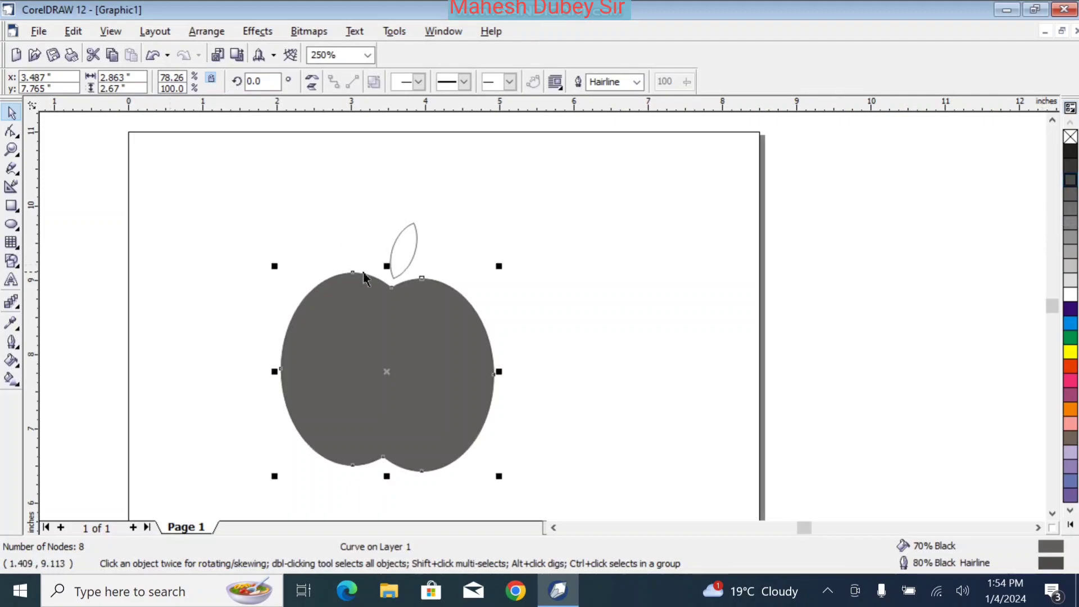
- Set both the leaf's fill and its outline color to 80% Black
left_click(414, 231)
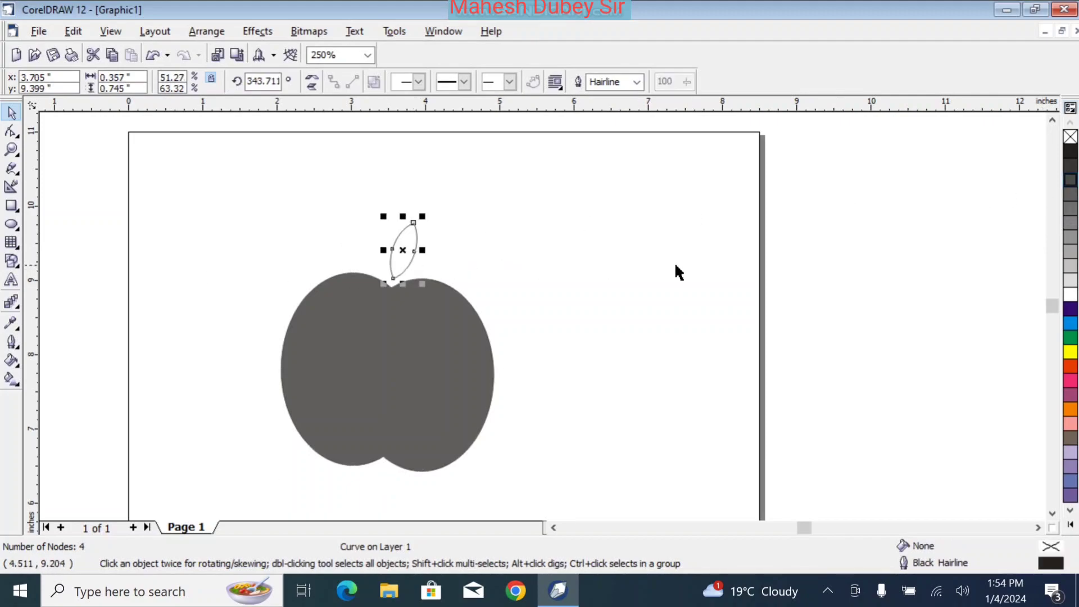
right_click(1074, 182)
left_click(1074, 181)
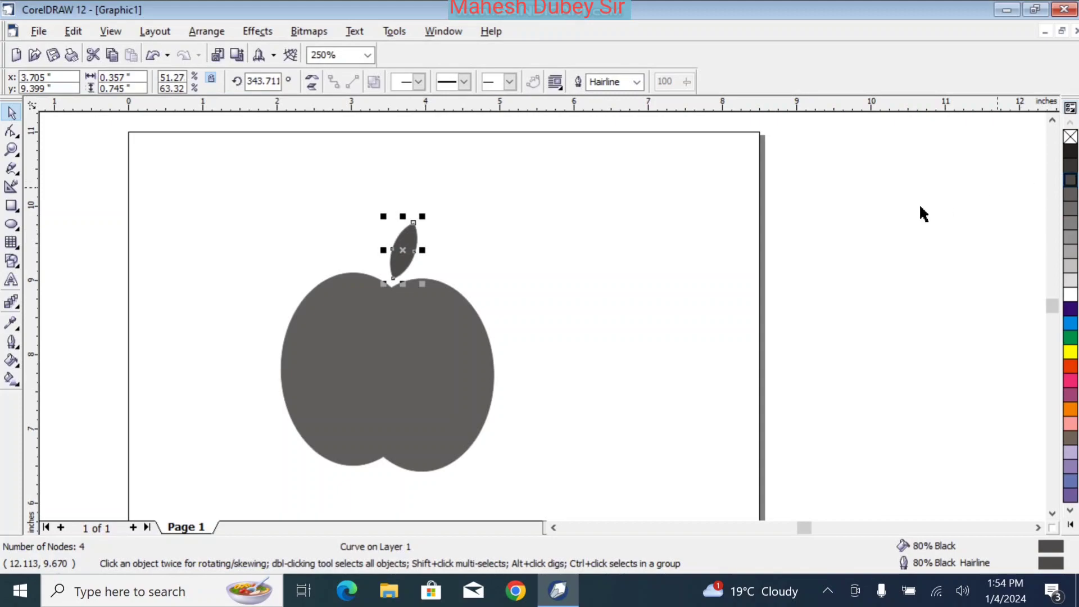
left_click(568, 360)
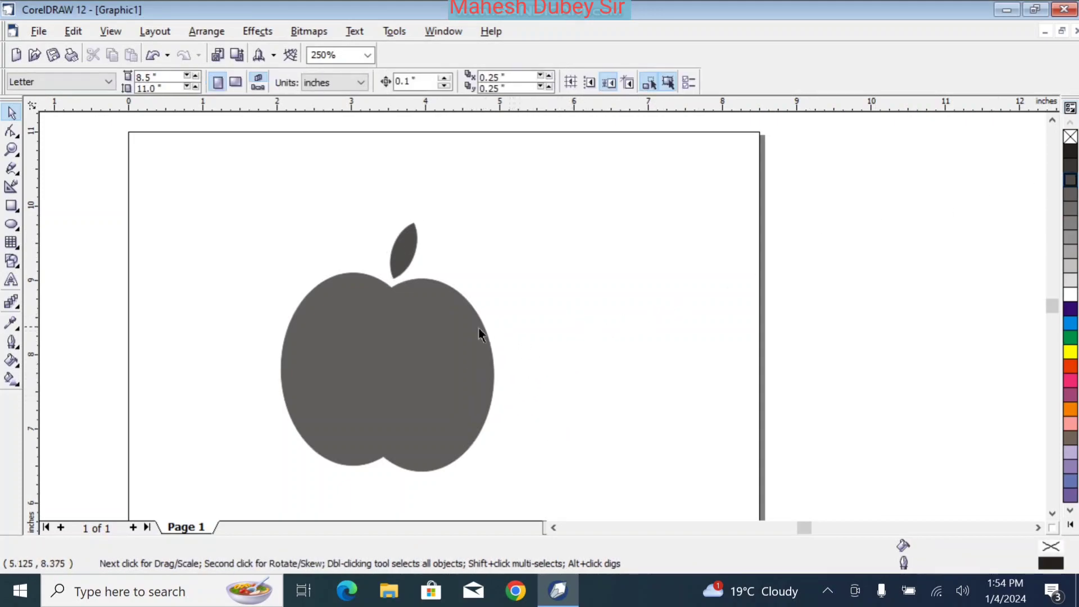
- Draw an ellipse about 1.21 by 1.37 inches and position it overlapping the apple body's right edge
left_click(12, 224)
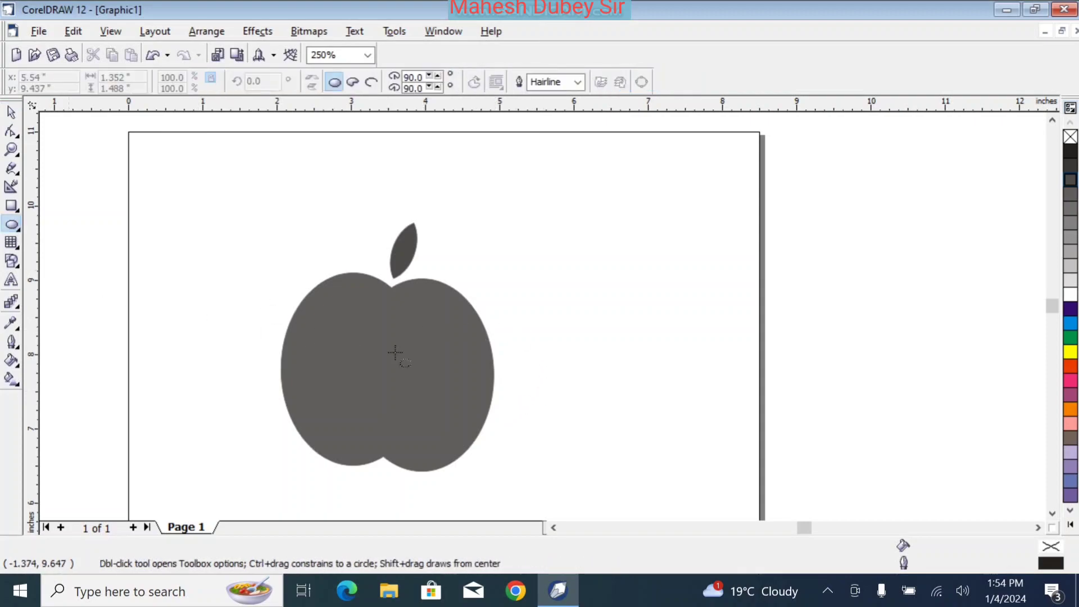
left_click_drag(482, 318, 576, 426)
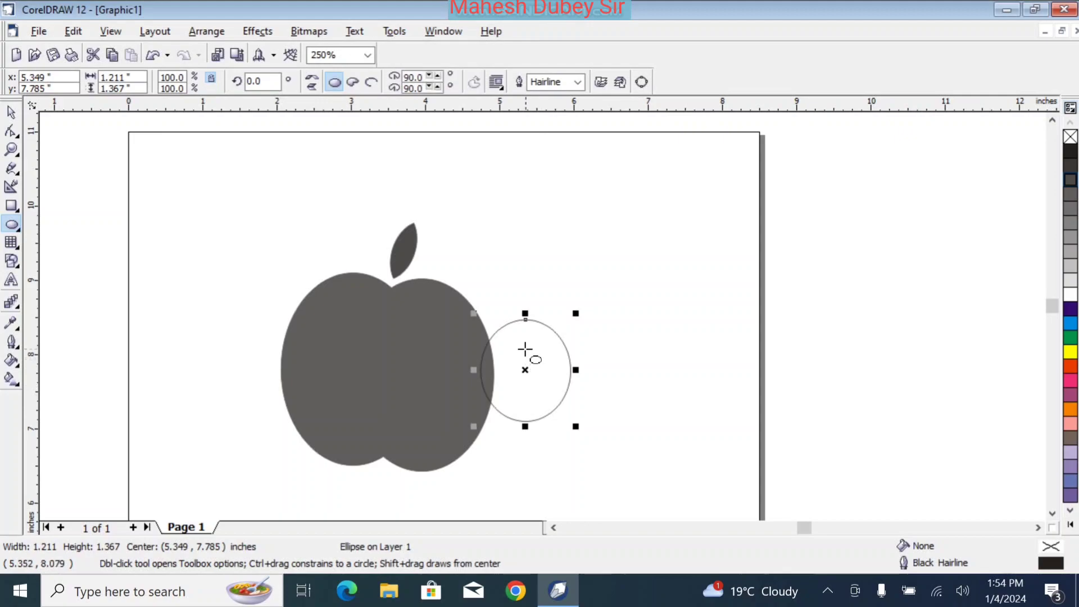
key("space")
left_click_drag(545, 341, 532, 335)
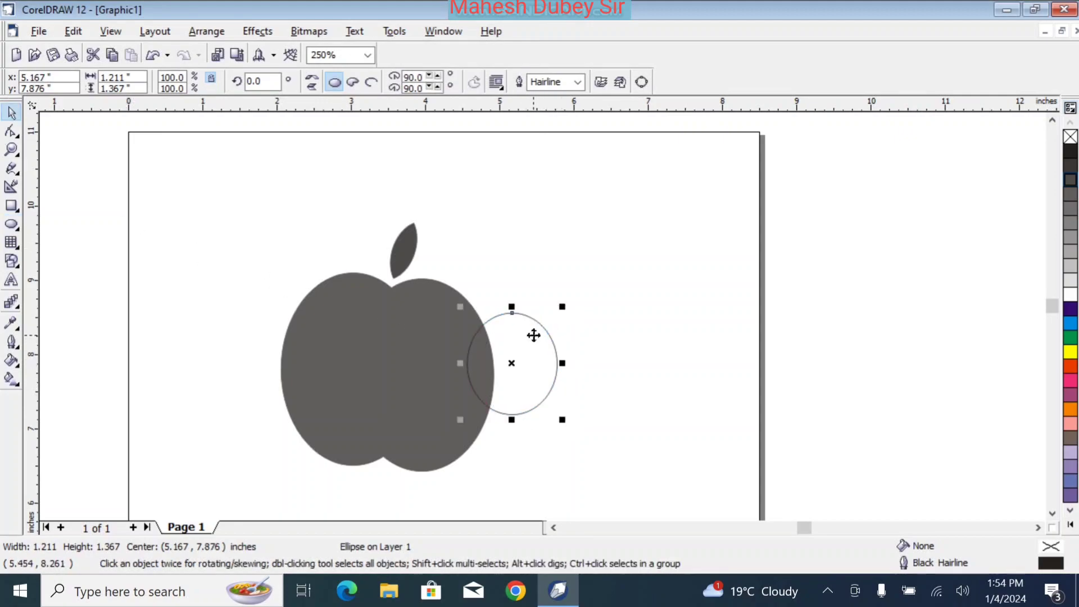
left_click_drag(512, 418, 513, 421)
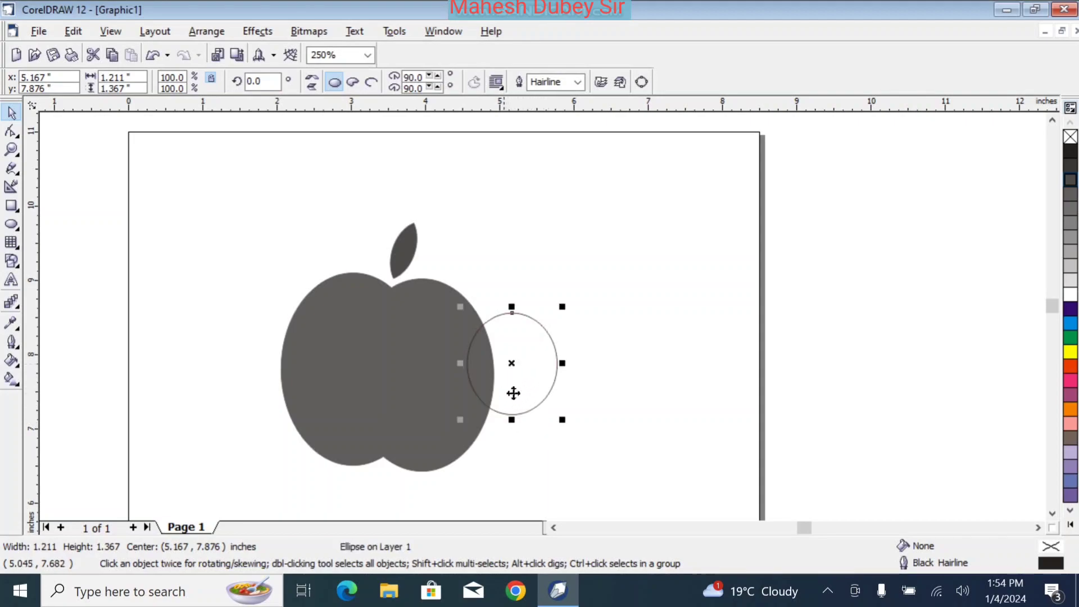
- Cut the overlapping ellipse out of the apple body to form the bite on its right side
left_click(388, 376, "shift")
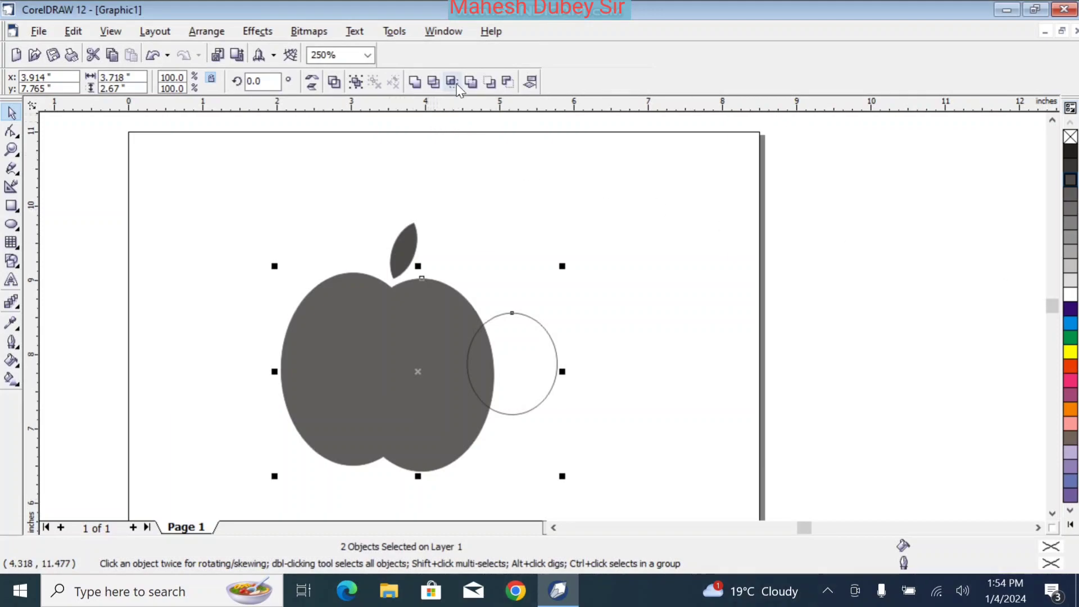
left_click(513, 87)
left_click(580, 367)
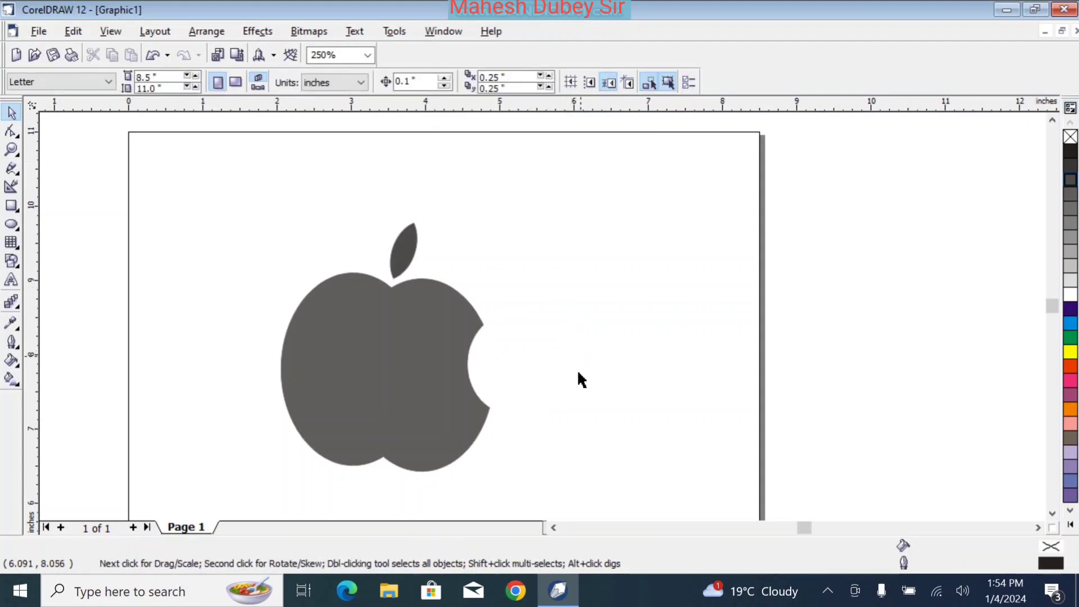
- Move the whole apple, leaf included, toward the left edge of the page
left_click_drag(248, 187, 586, 427)
left_click_drag(406, 300, 326, 294)
left_click(500, 329)
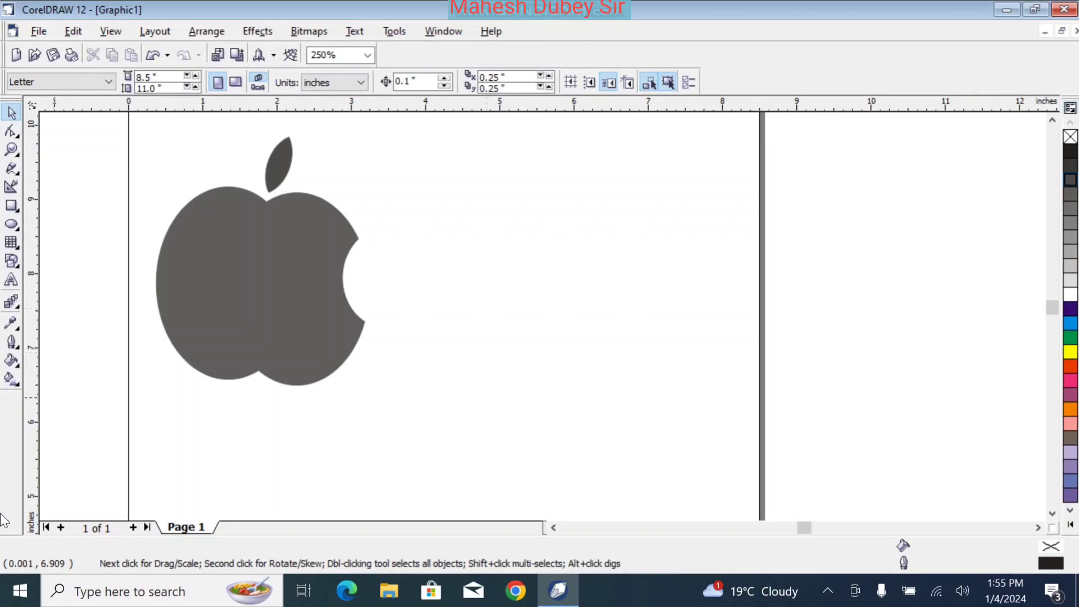
- Draw a rectangle about 2.7 by 2.25 inches right of the apple and round all its corners to 19
left_click(12, 207)
left_click_drag(431, 194, 604, 334)
left_click_drag(636, 348, 632, 360)
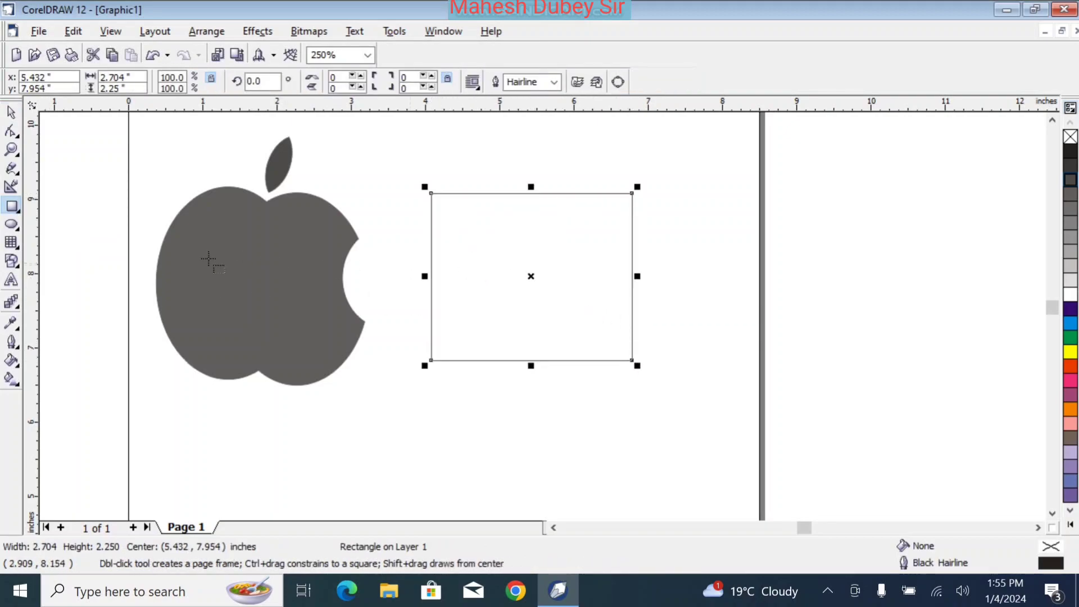
left_click(12, 132)
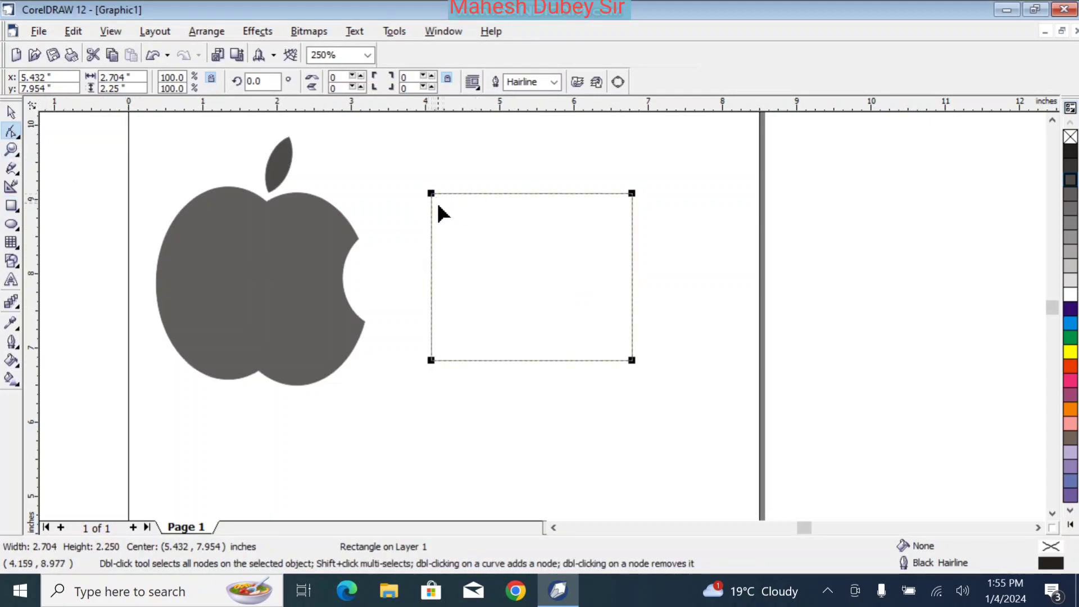
left_click_drag(431, 193, 437, 213)
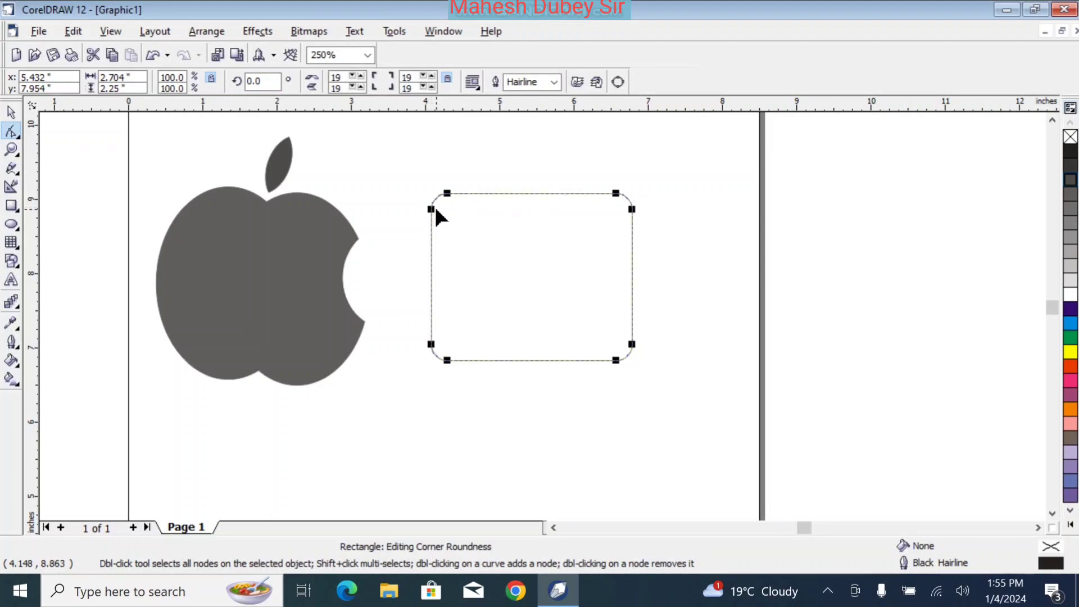
- Give the rounded rectangle a Blue outline and a custom uniform fill of C 87, M 87, Y 0, K 0
left_click(1072, 319)
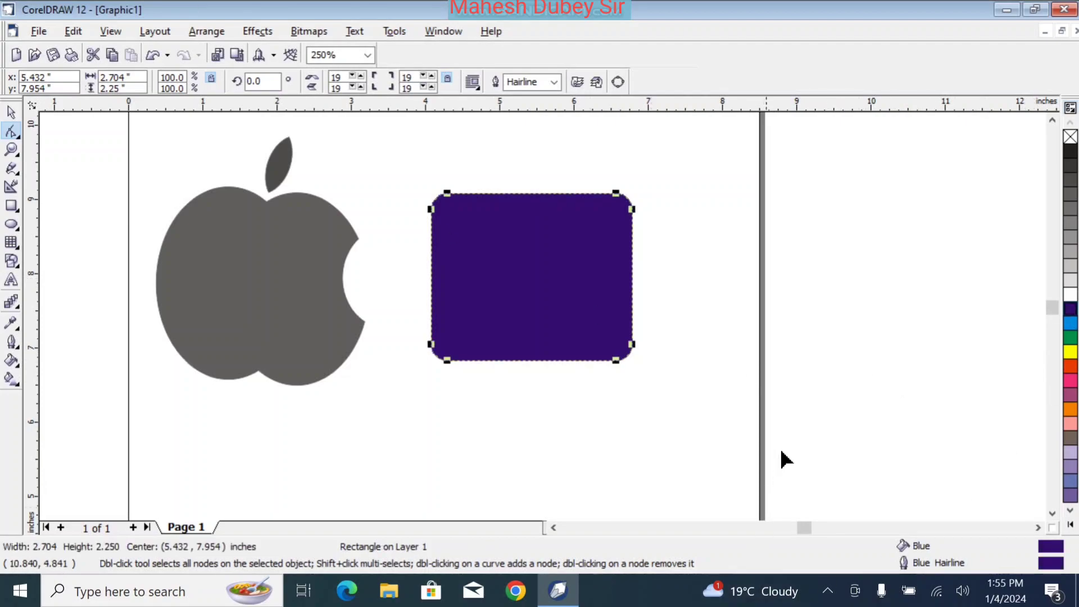
double_click(1052, 544)
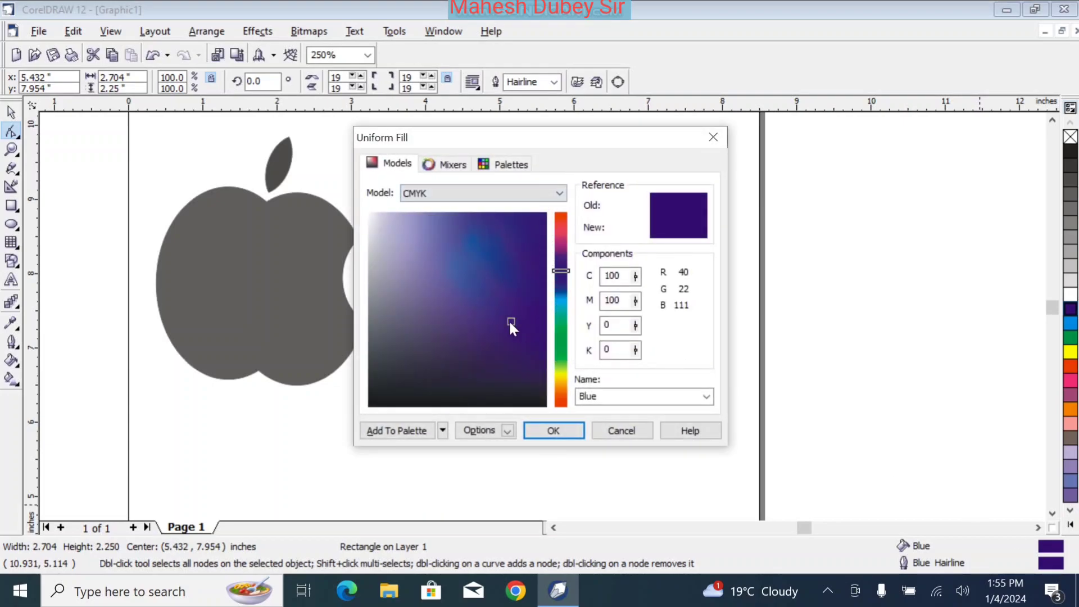
mouse_move(513, 318)
left_mouse_down()
mouse_move(500, 313)
mouse_move(524, 314)
left_mouse_up()
left_click(564, 261)
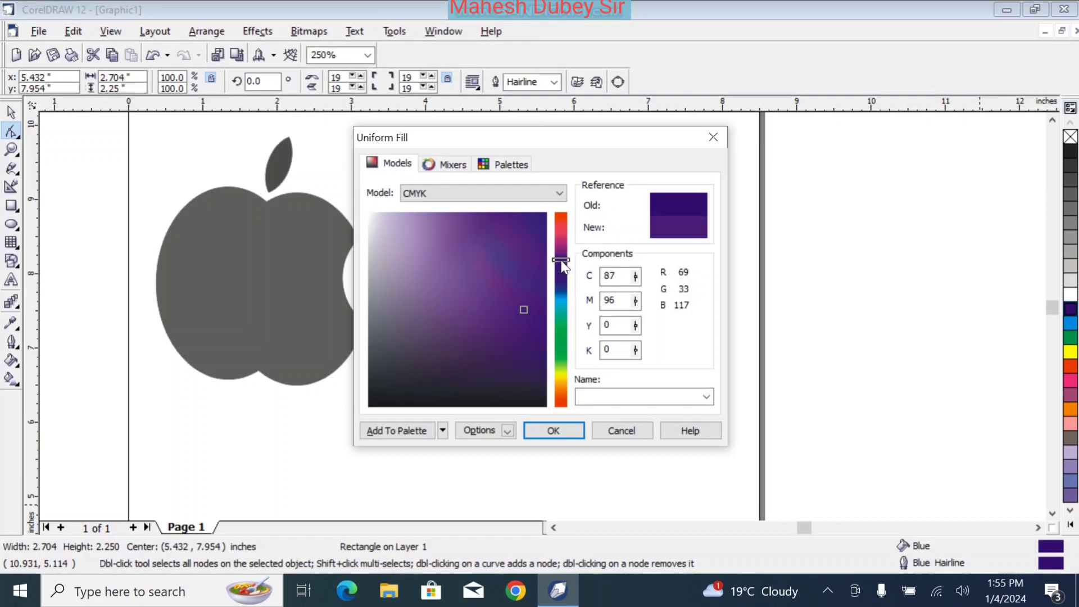
left_click(533, 224)
left_click(525, 254)
left_click(553, 429)
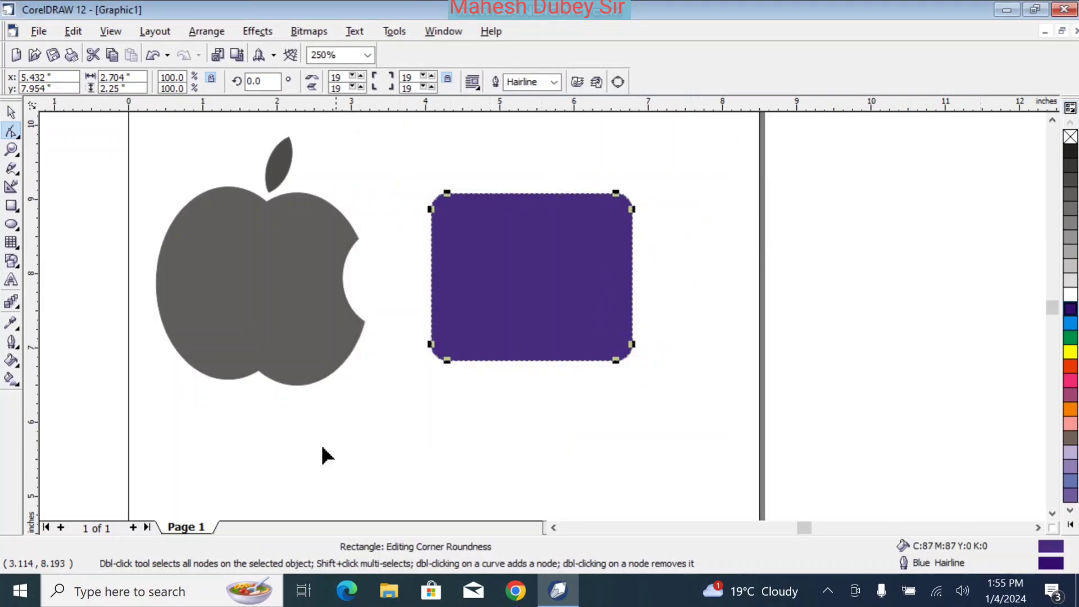
left_click(11, 112)
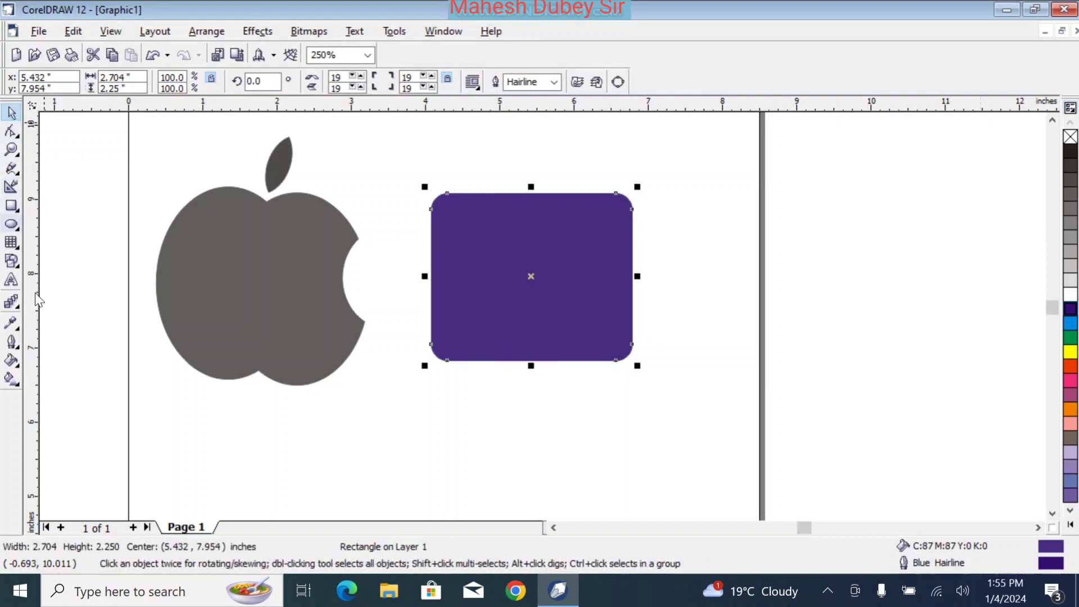
left_click(287, 425)
left_click(11, 279)
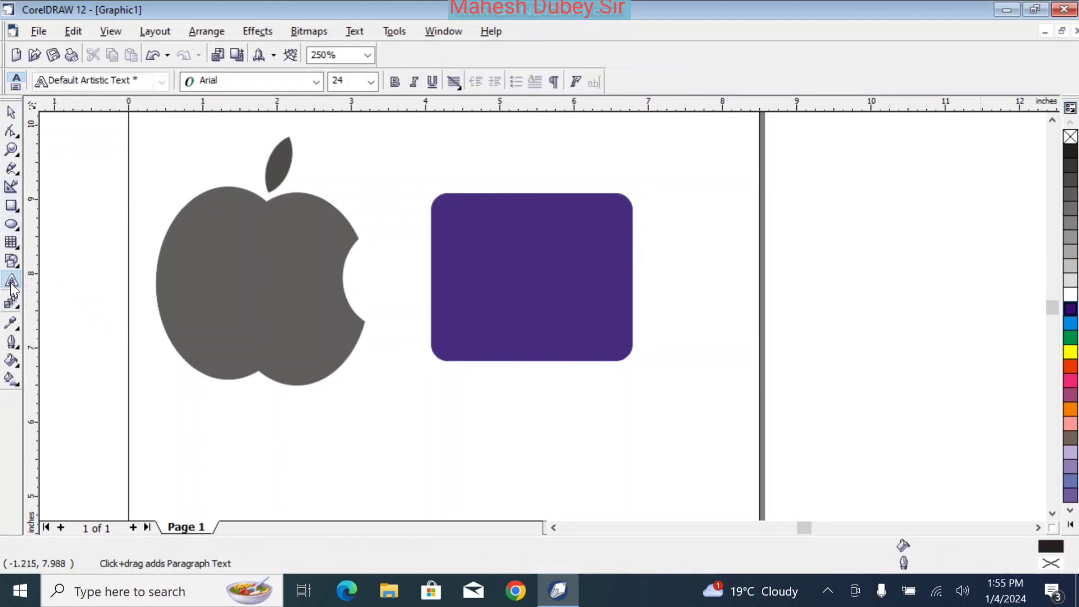
left_click(491, 253)
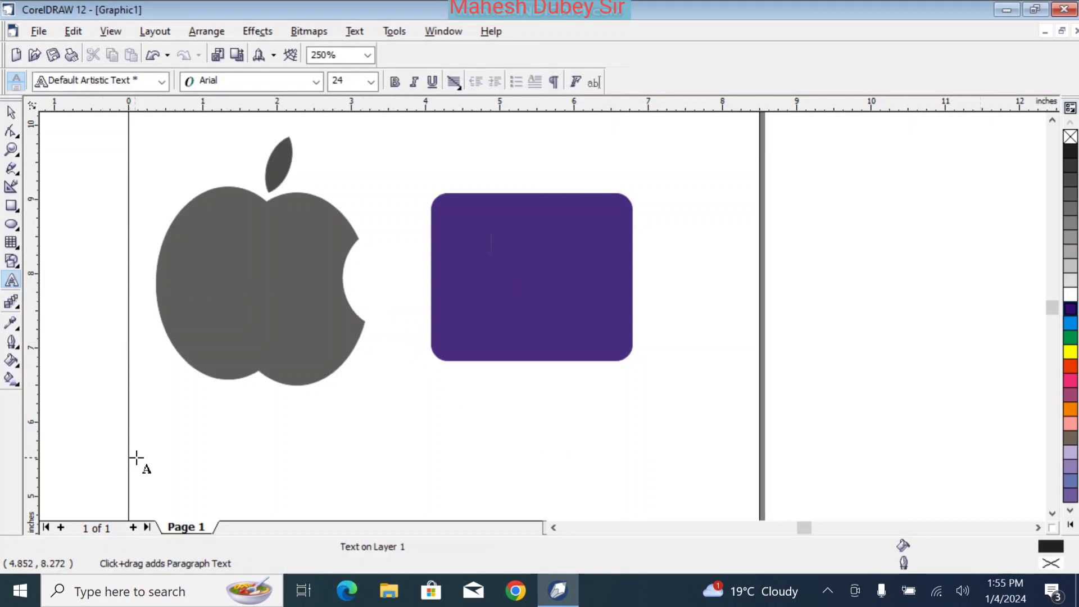
type("f")
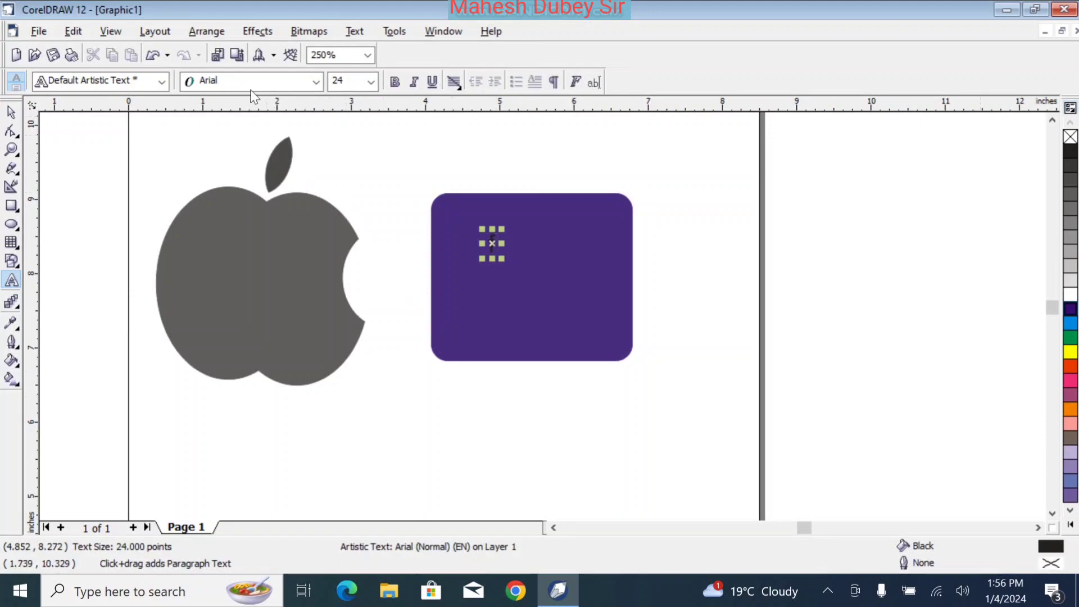
key("ctrl+space")
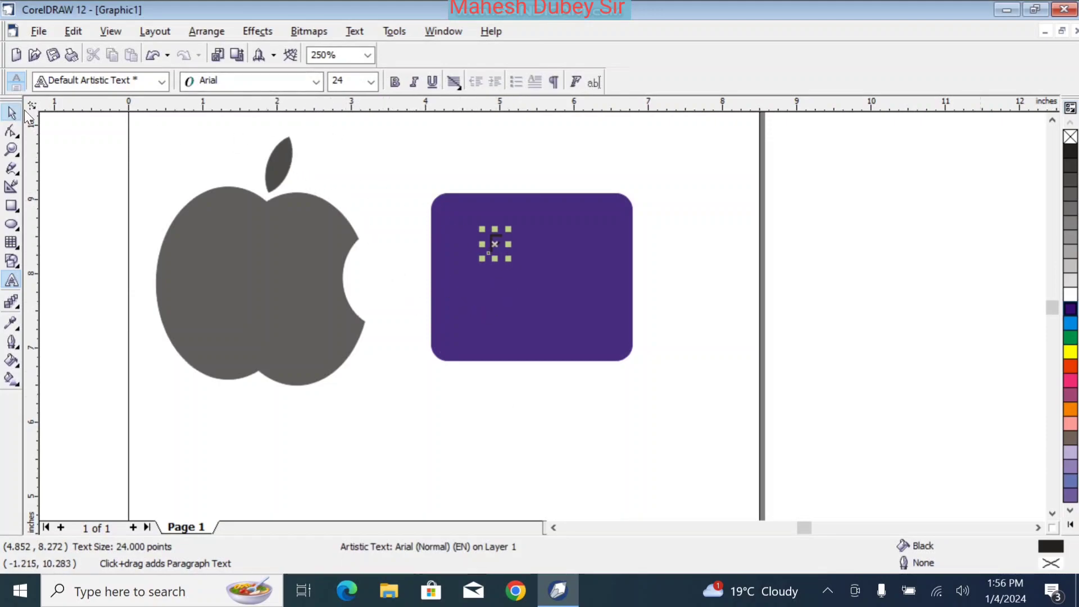
key("Delete")
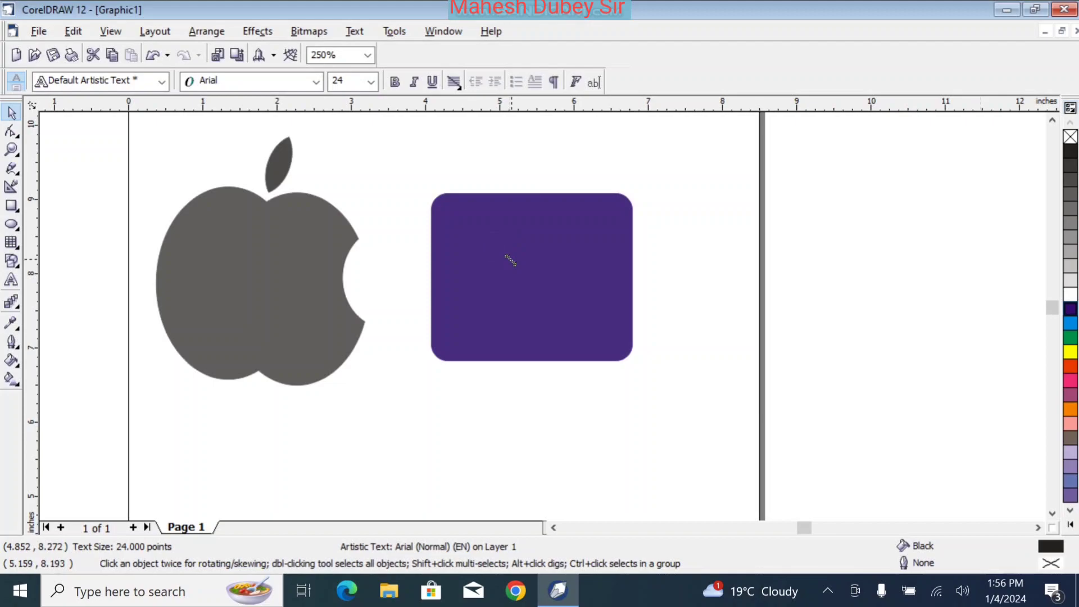
- Add the letter f as Arial artistic text on the purple rectangle and enlarge it to about 101.5 points
left_click(11, 279)
left_click(516, 236)
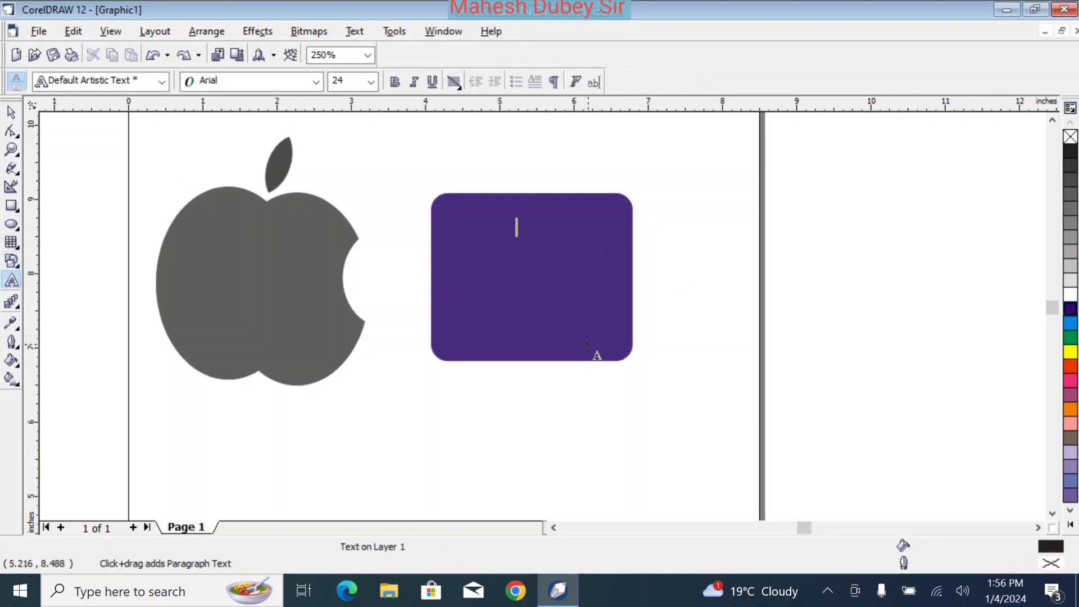
type("f")
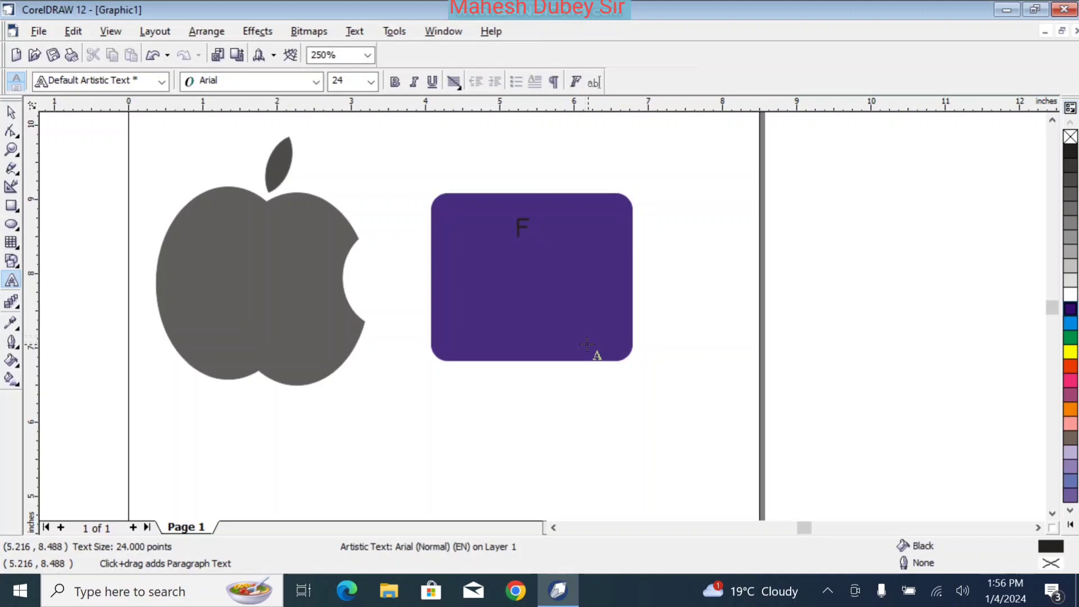
left_click(535, 232)
left_click_drag(529, 243, 587, 307)
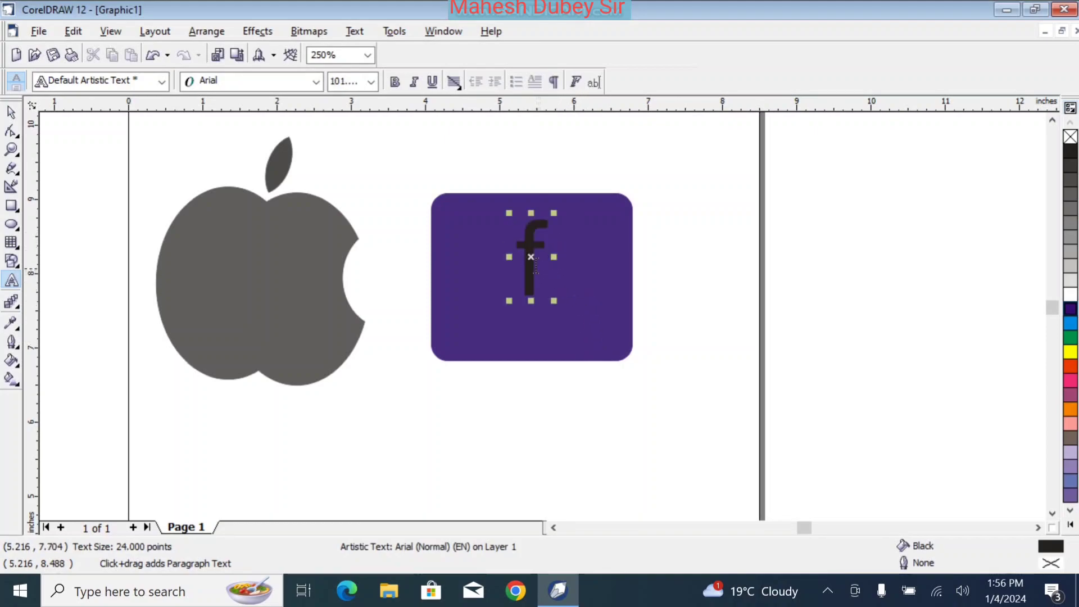
double_click(536, 265)
left_click(575, 308)
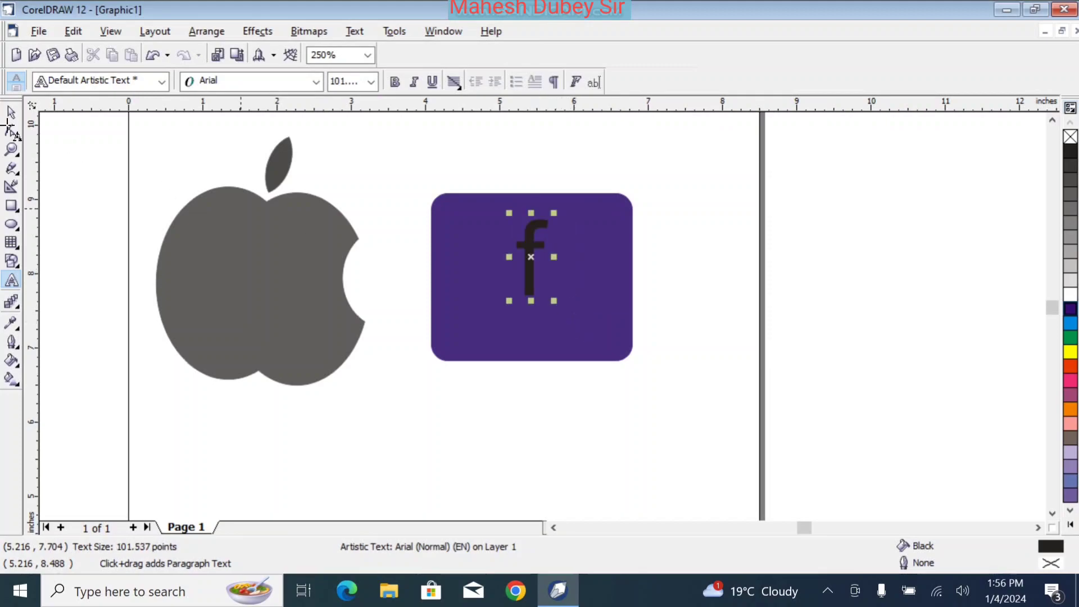
left_click(12, 113)
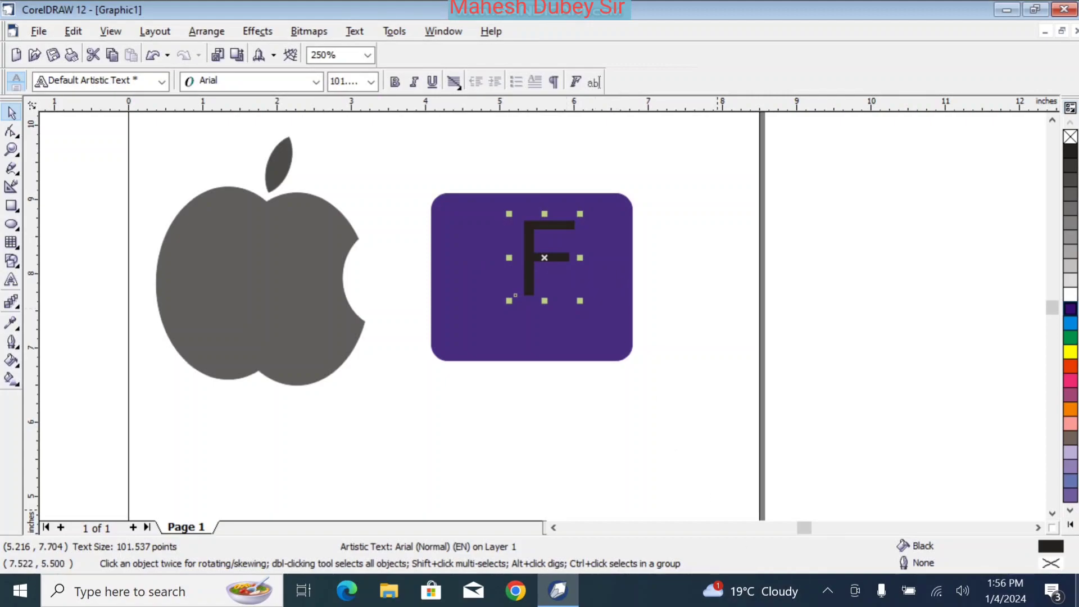
- Try to replace the capital F on the purple rectangle with a retyped lowercase f
left_click(11, 280)
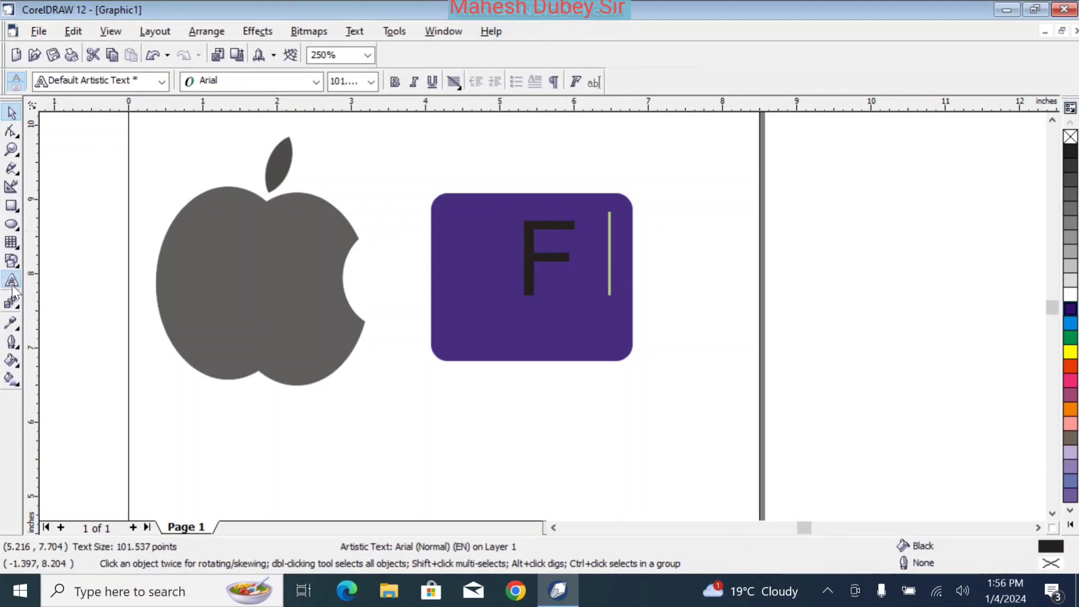
double_click(541, 251)
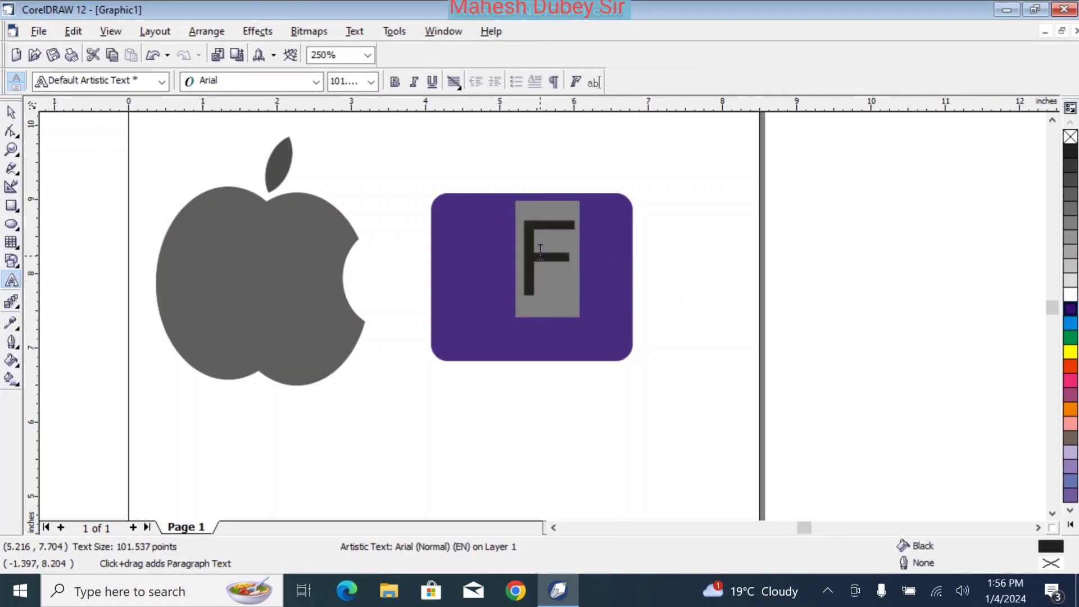
type("f")
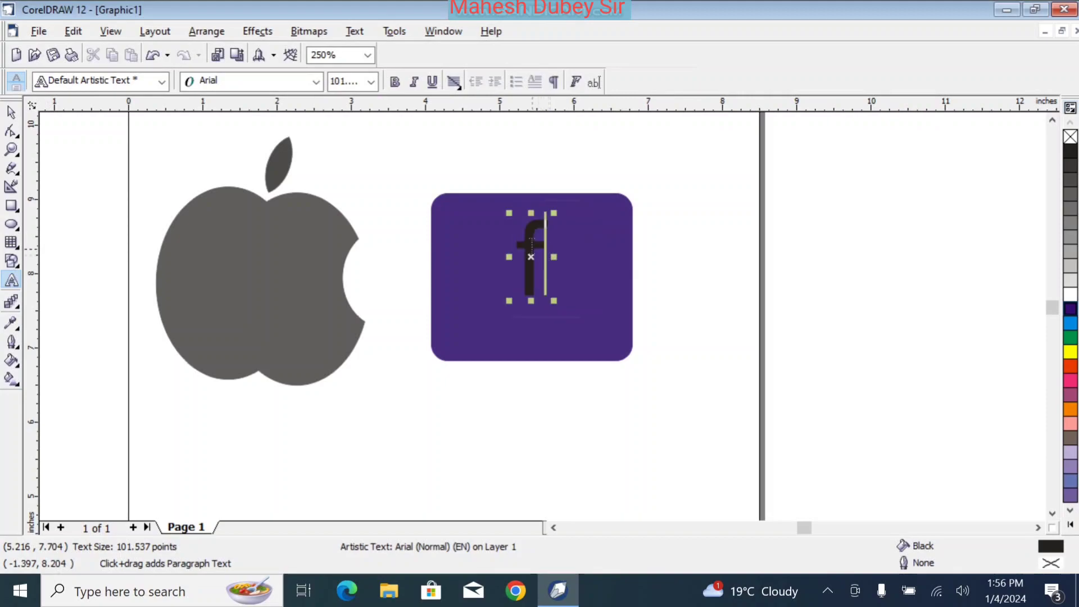
double_click(531, 246)
left_click(530, 230)
right_click(537, 230)
left_click(533, 231)
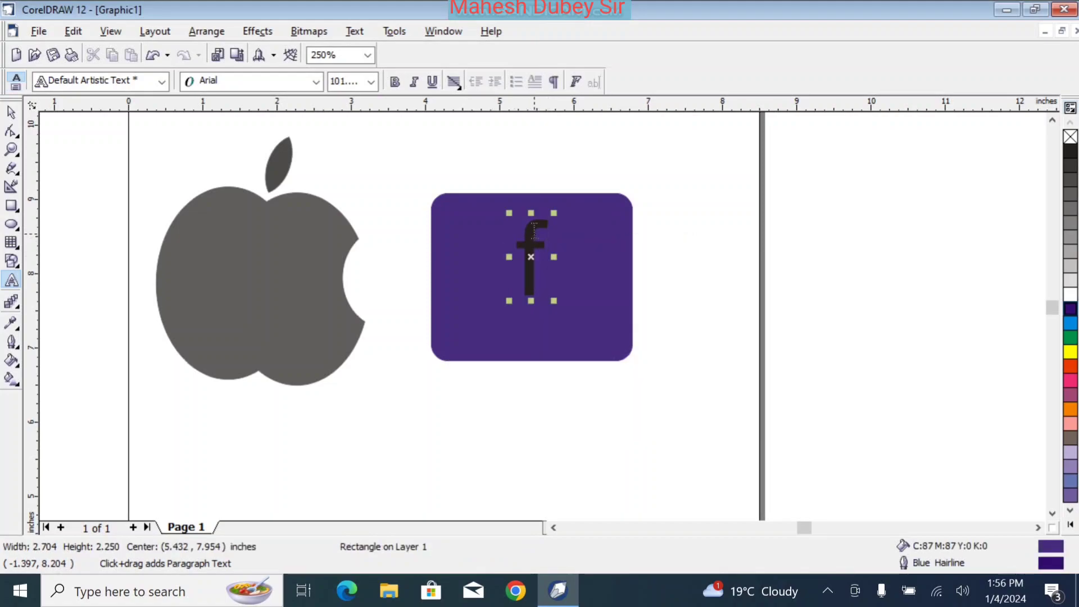
left_click(599, 290)
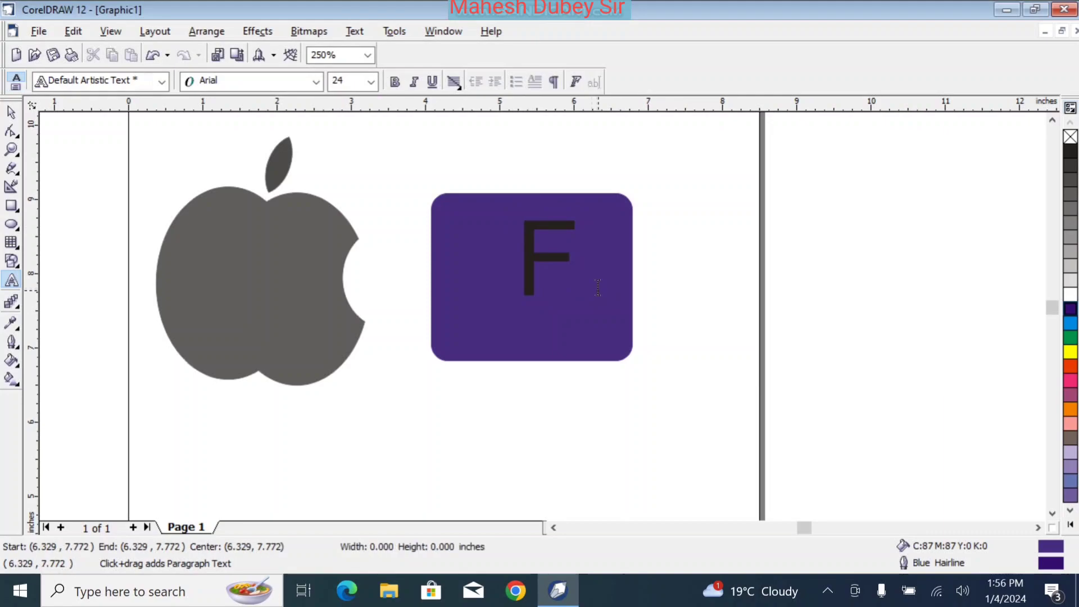
- Convert the capital F on the purple rectangle to lowercase with Change Case
left_click(530, 251)
left_click_drag(529, 241, 579, 247)
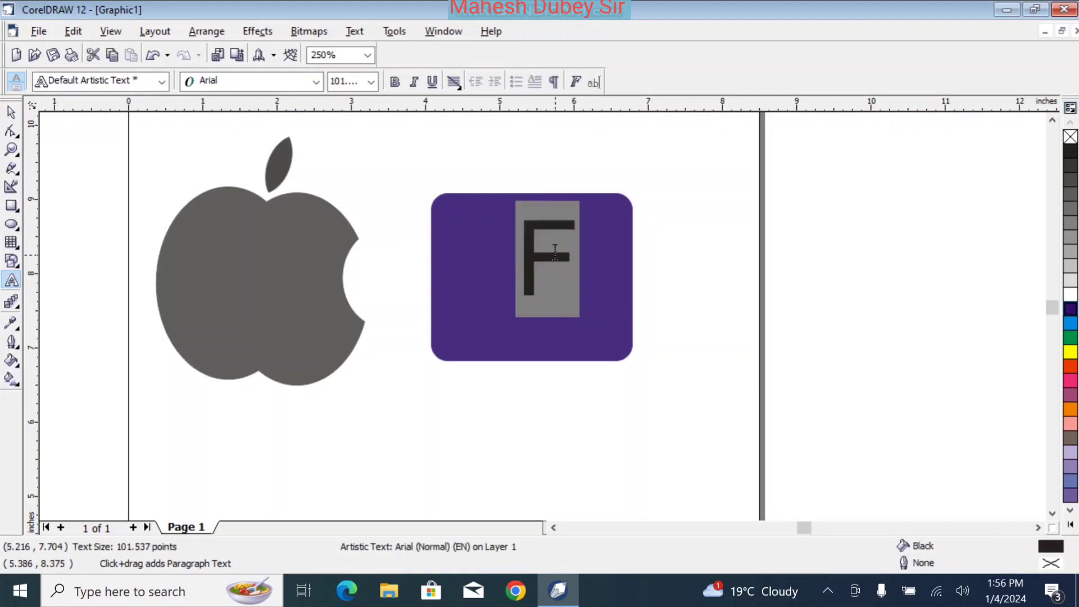
left_click(355, 31)
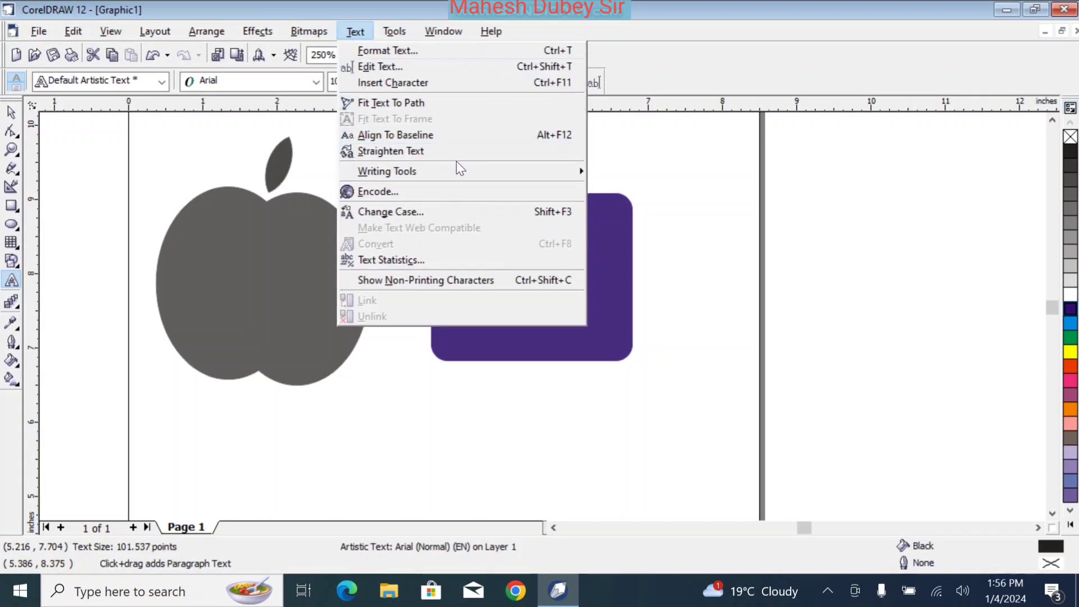
mouse_move(472, 176)
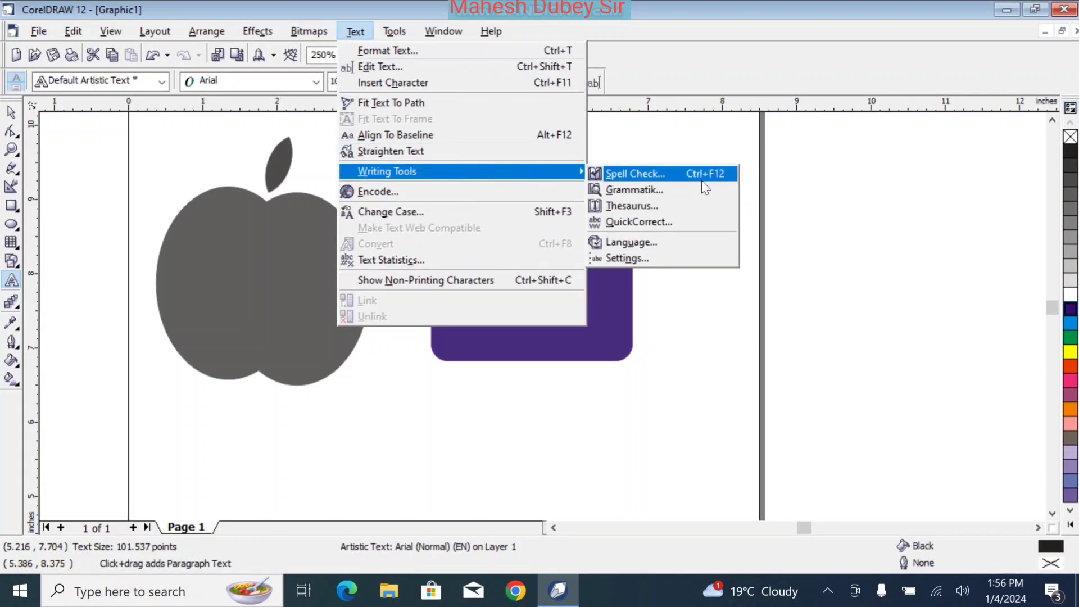
left_click(458, 212)
left_click(473, 267)
left_click(498, 345)
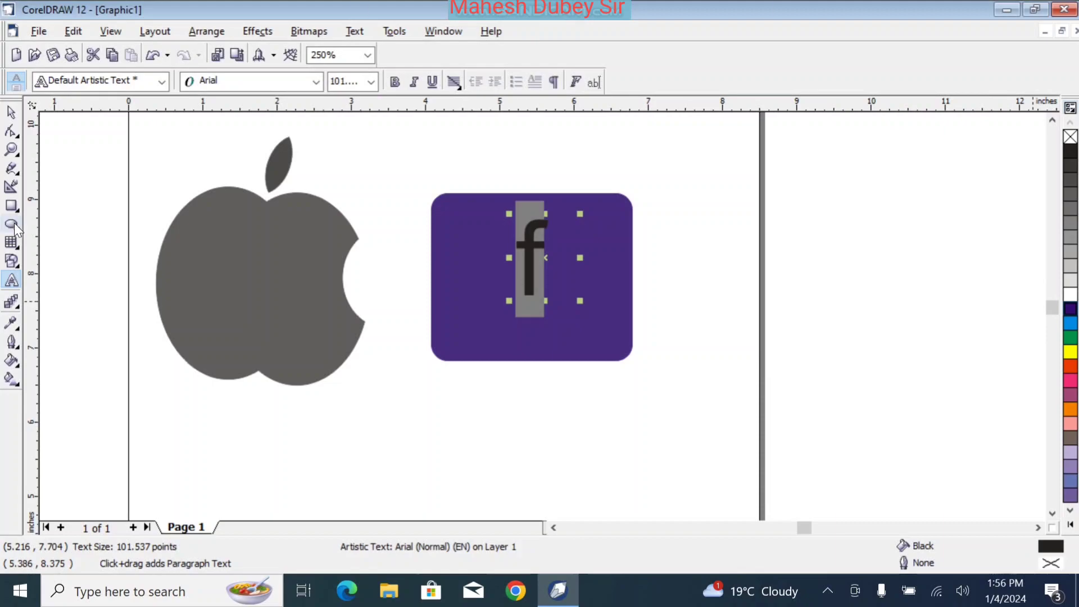
- Enlarge the f until it reaches the purple rectangle's bottom edge and shift it slightly left to center it
left_click(12, 112)
left_click_drag(554, 303, 614, 371)
left_click_drag(544, 250, 530, 250)
left_click(443, 197)
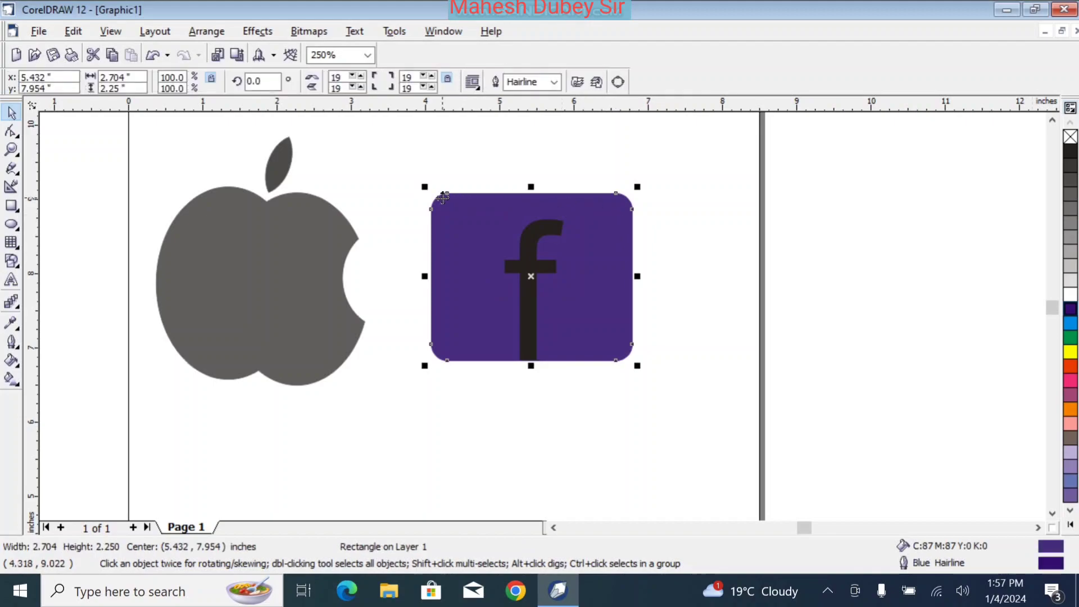
- Shrink the purple rectangle around the f to about 2.14 by 1.98 inches and give the f a white fill and outline
left_click_drag(425, 187, 448, 208)
left_click_drag(637, 286, 613, 297)
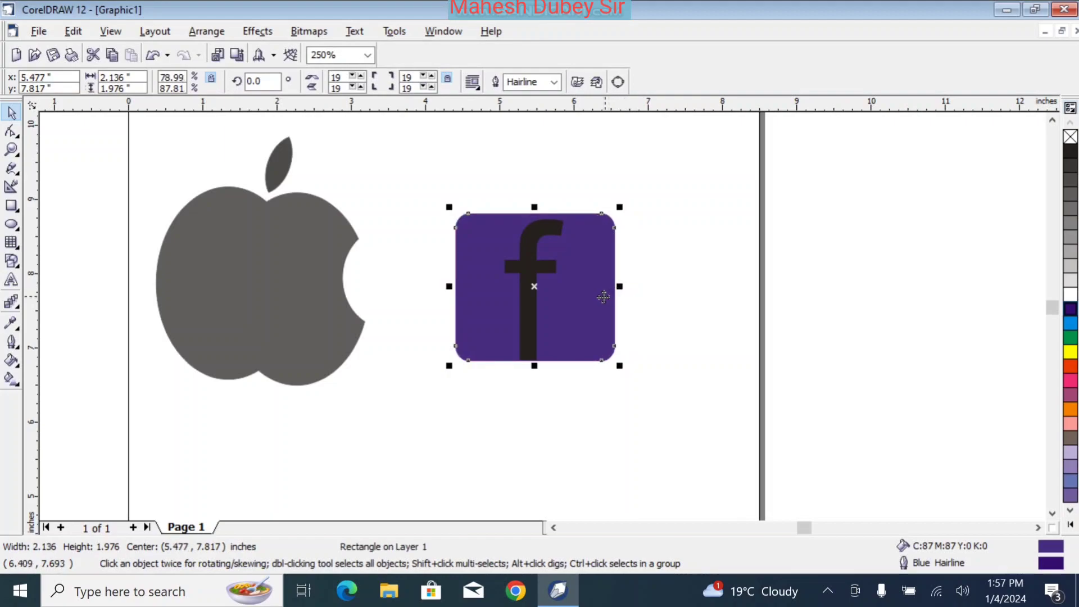
left_click(531, 268)
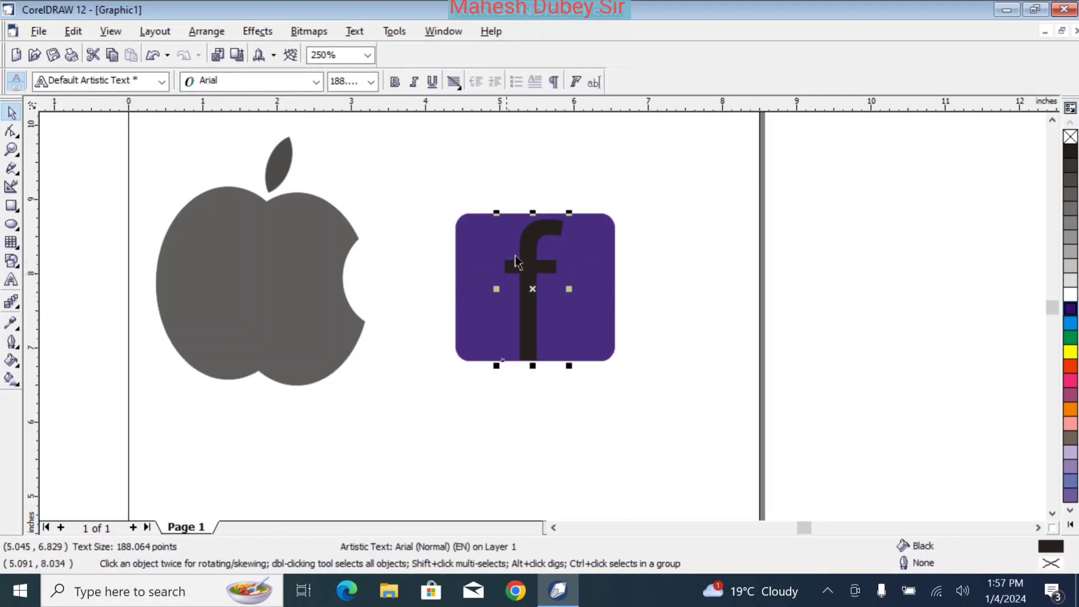
left_click(1070, 294)
right_click(1070, 295)
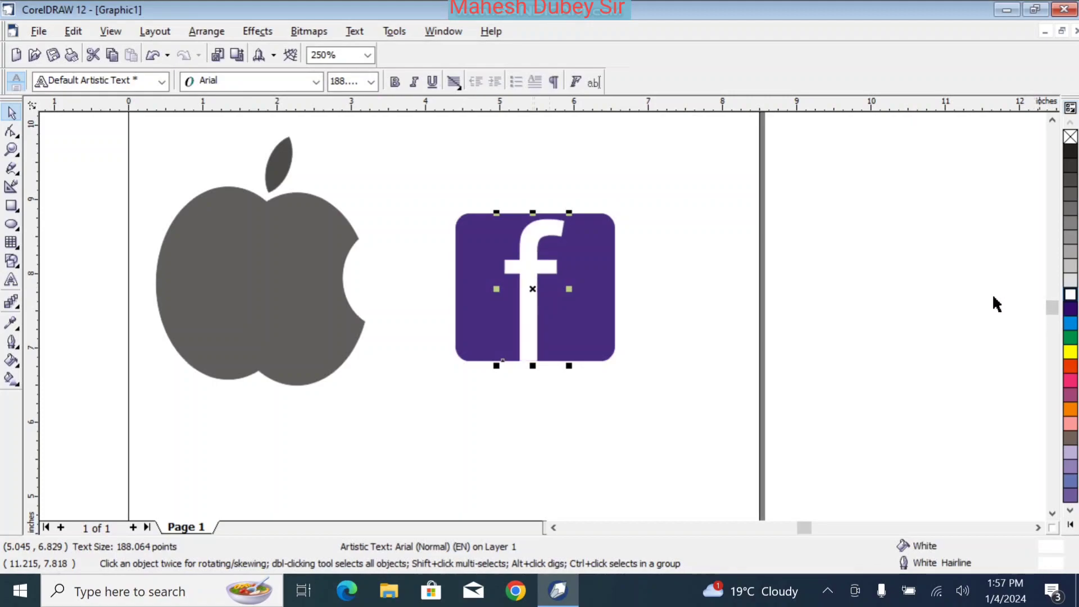
left_click(720, 301)
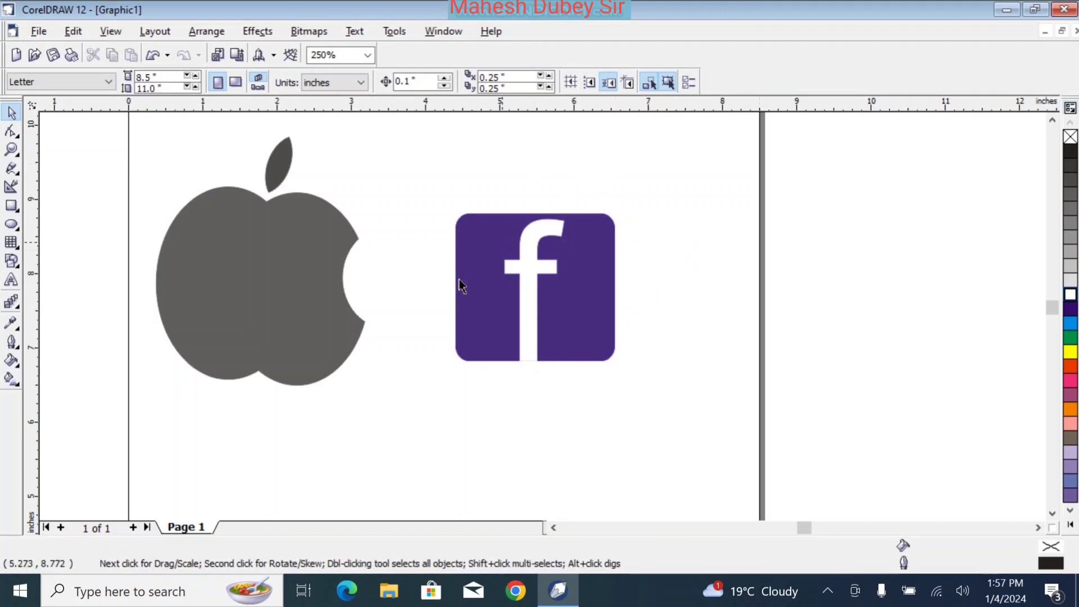
- Draw a rectangle about 2.28 inches wide and 1.39 inches high below the purple logo and activate the Shape tool on it
left_click(12, 207)
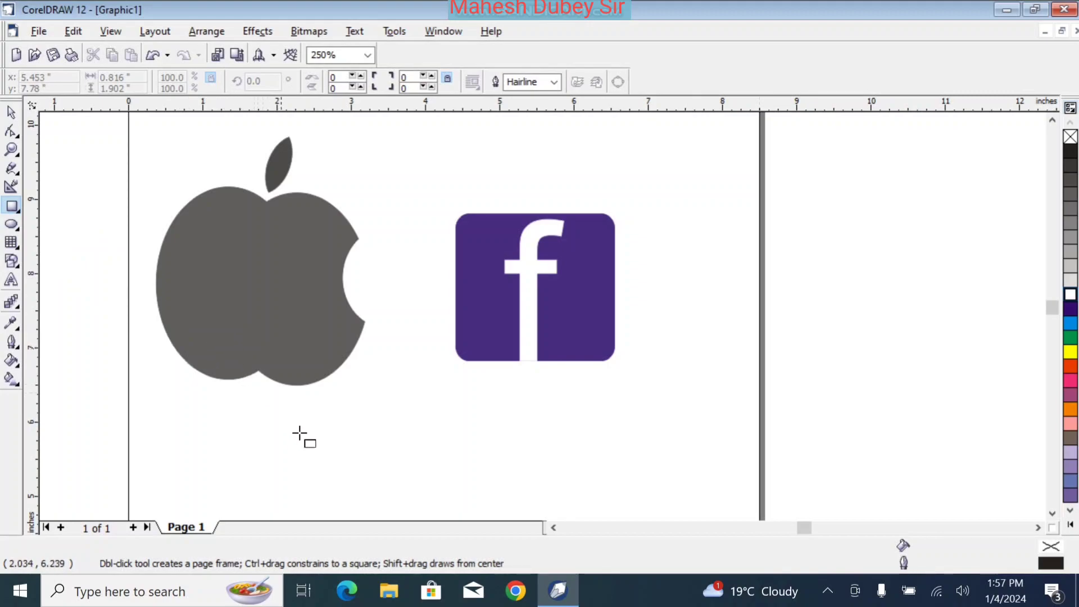
left_click_drag(390, 397, 523, 500)
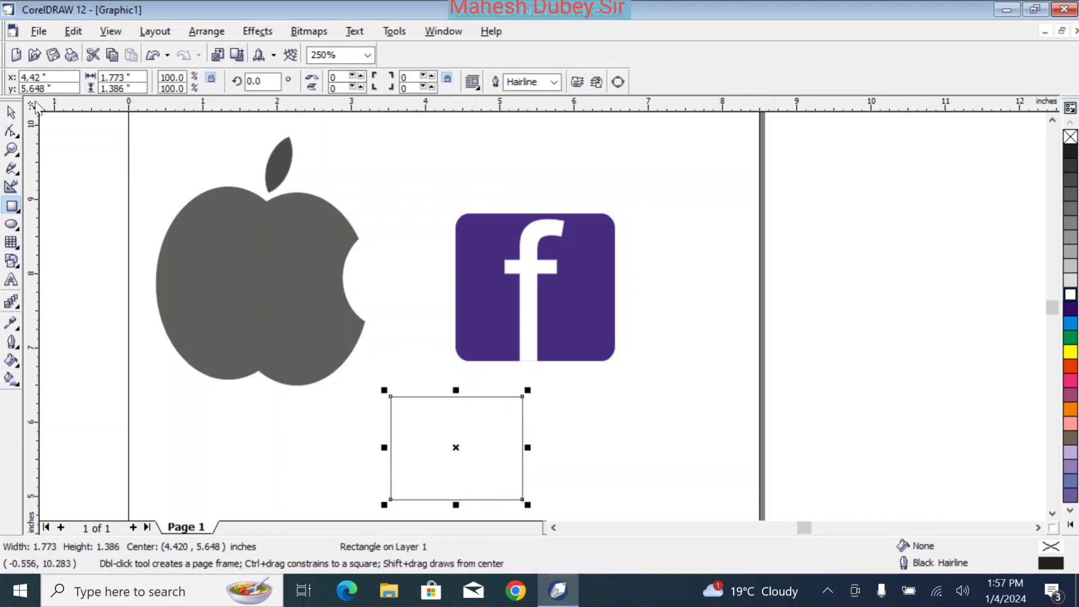
left_click_drag(527, 448, 562, 449)
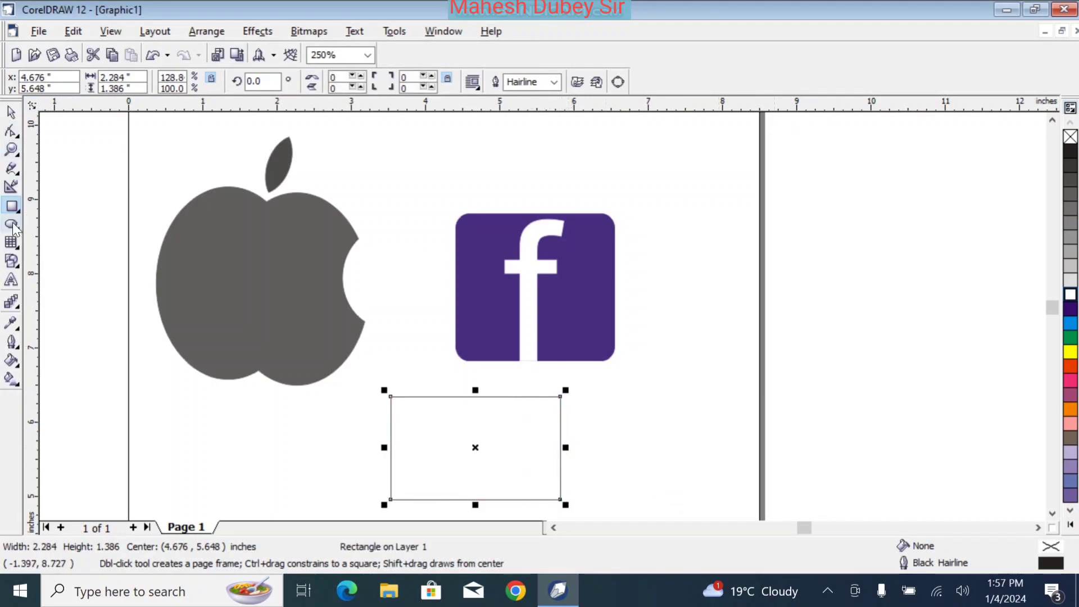
left_click(12, 132)
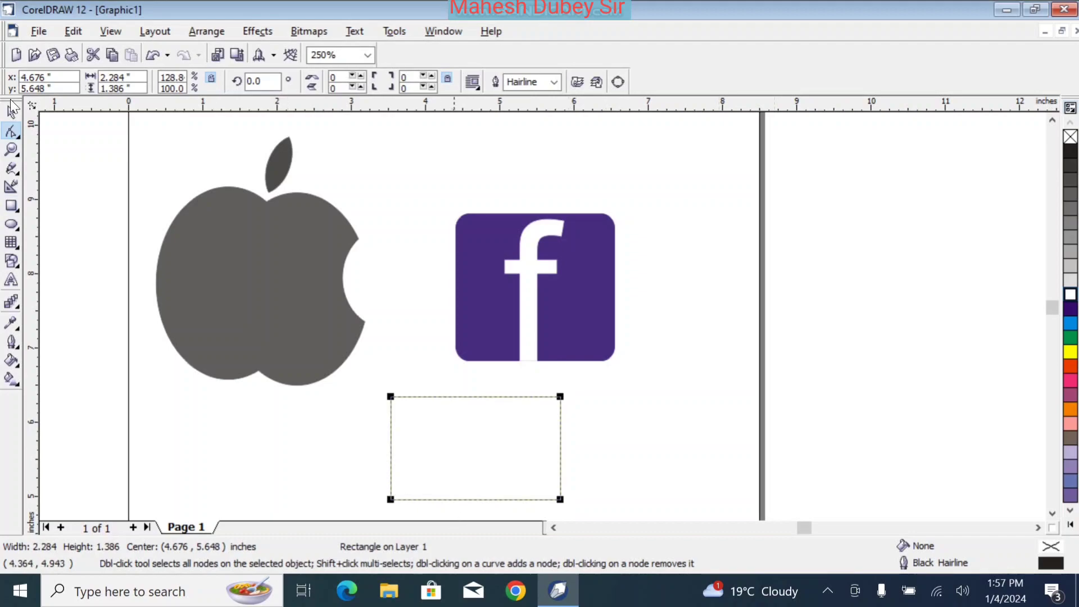